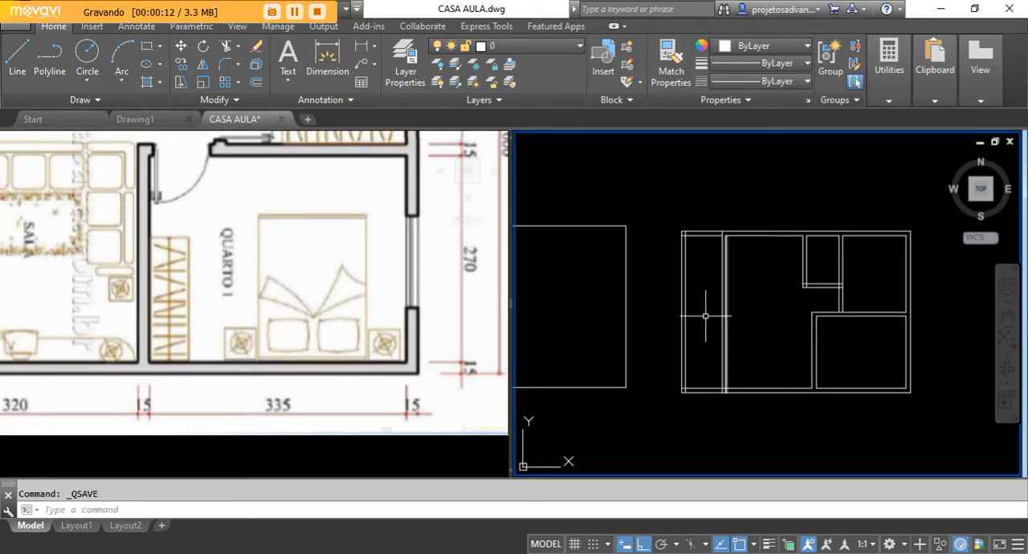
# Trim the excess wall line where the wall between the veranda and living room crosses the lower exterior wall.
pyautogui.scroll(-3, 294, 262)
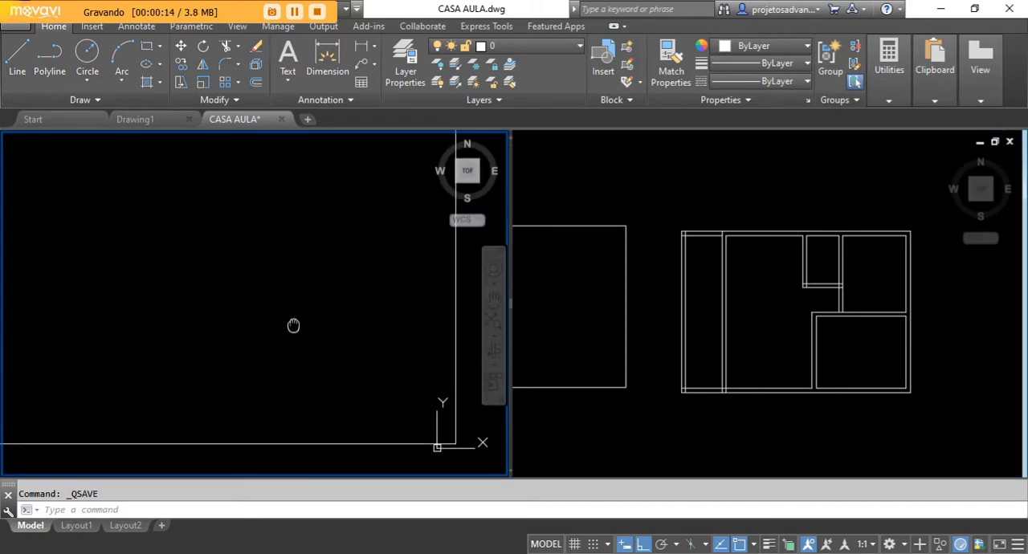
pyautogui.click(874, 348)
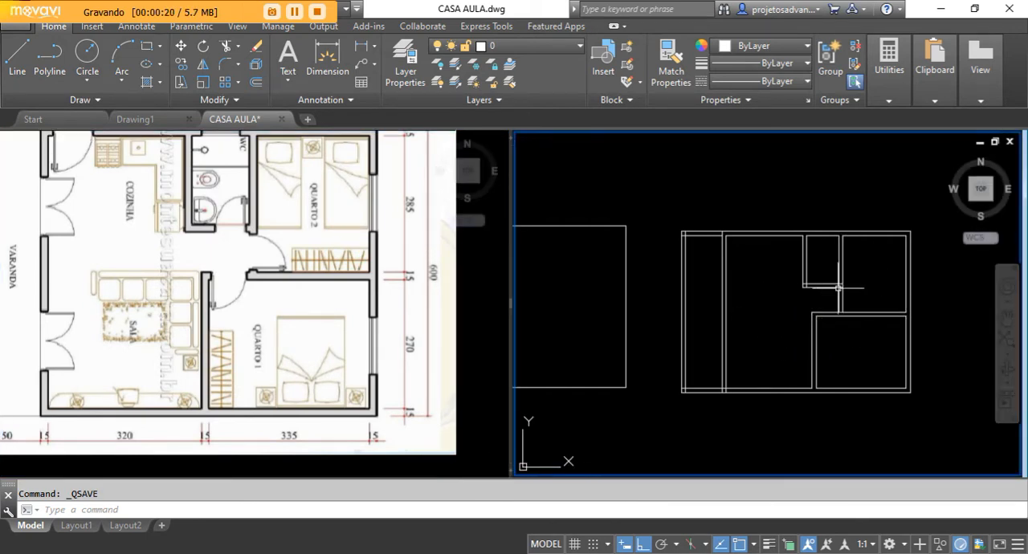
pyautogui.moveTo(817, 312); pyautogui.dragTo(791, 312, button='middle')
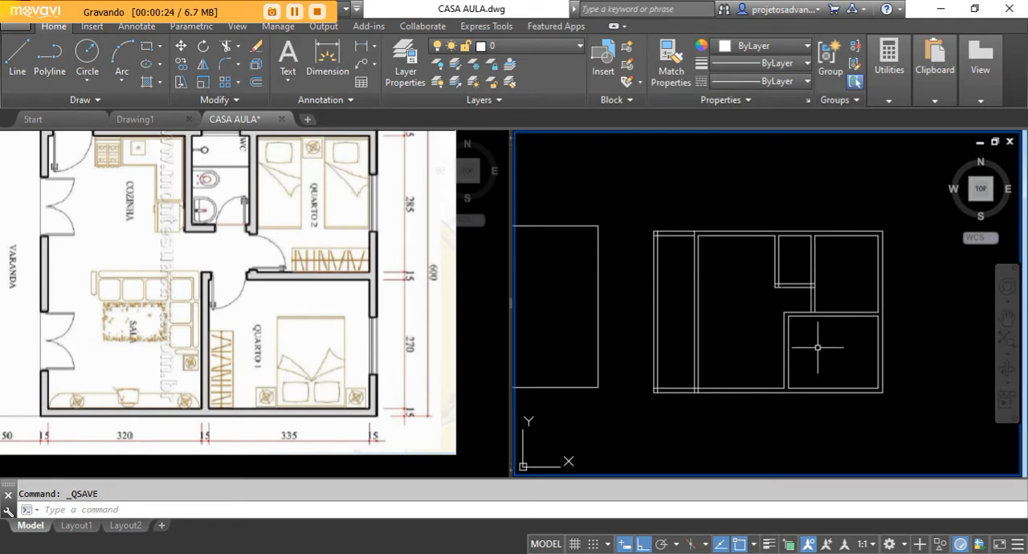
pyautogui.scroll(5, 725, 394)
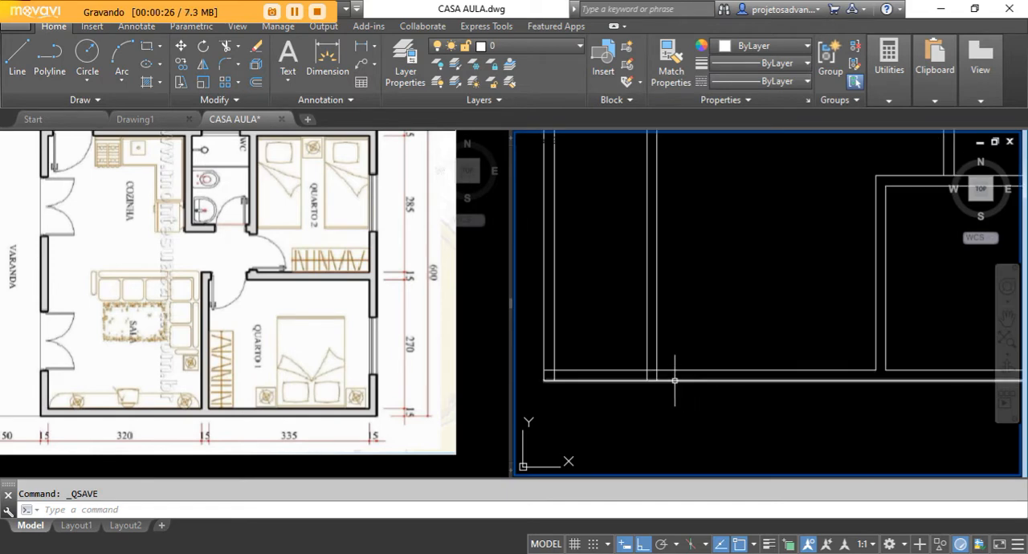
pyautogui.click(228, 46)
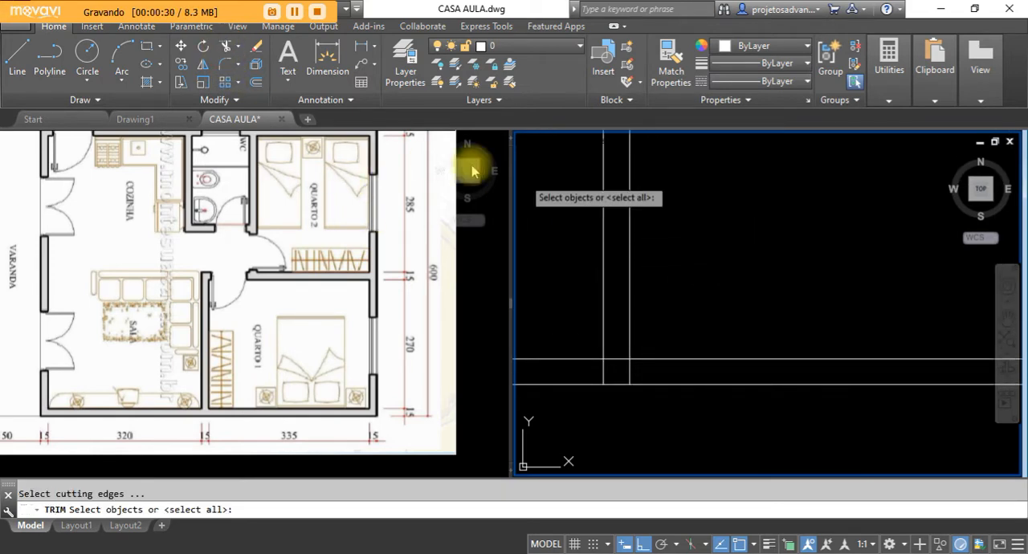
pyautogui.press('Return')
pyautogui.scroll(4, 625, 368)
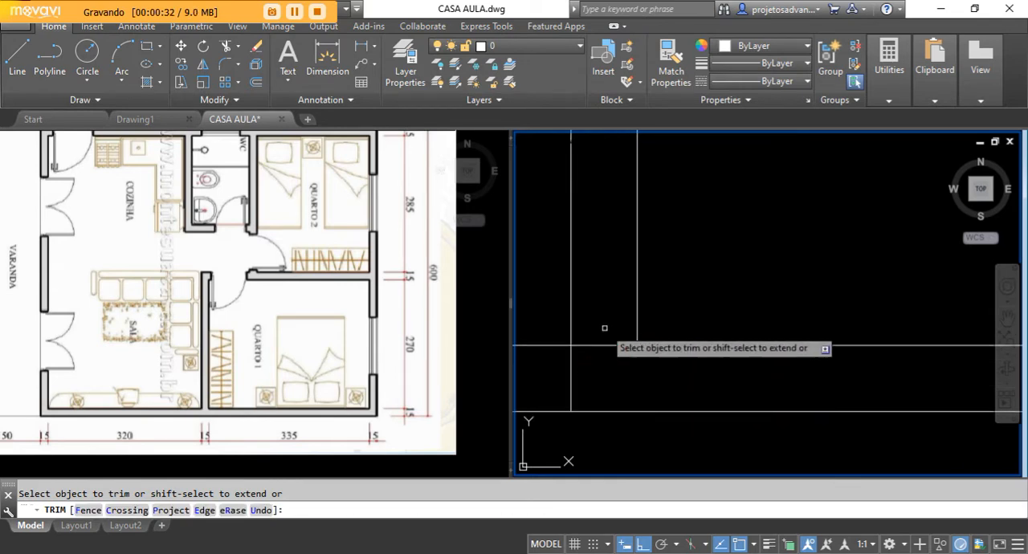
pyautogui.scroll(-5, 603, 319)
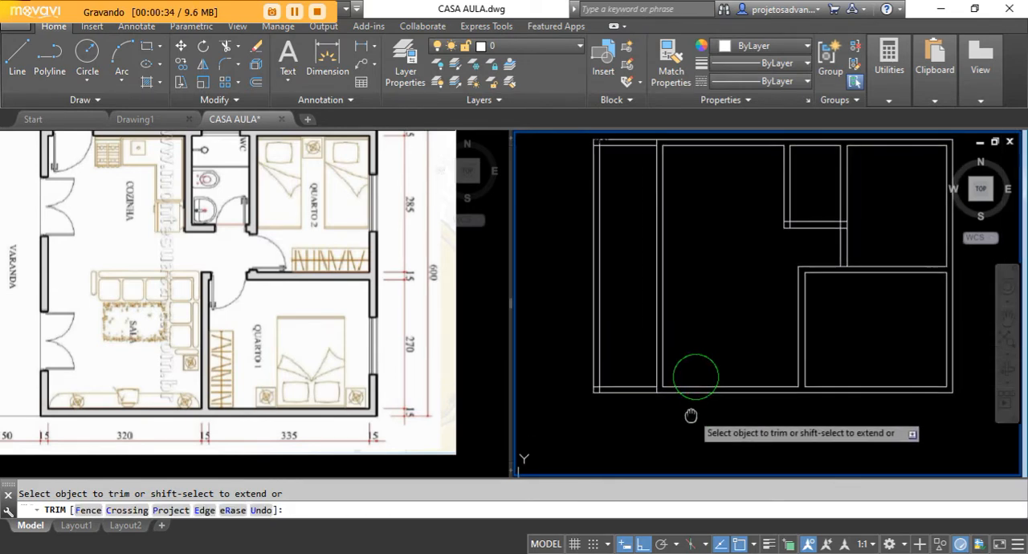
pyautogui.scroll(-2, 654, 361)
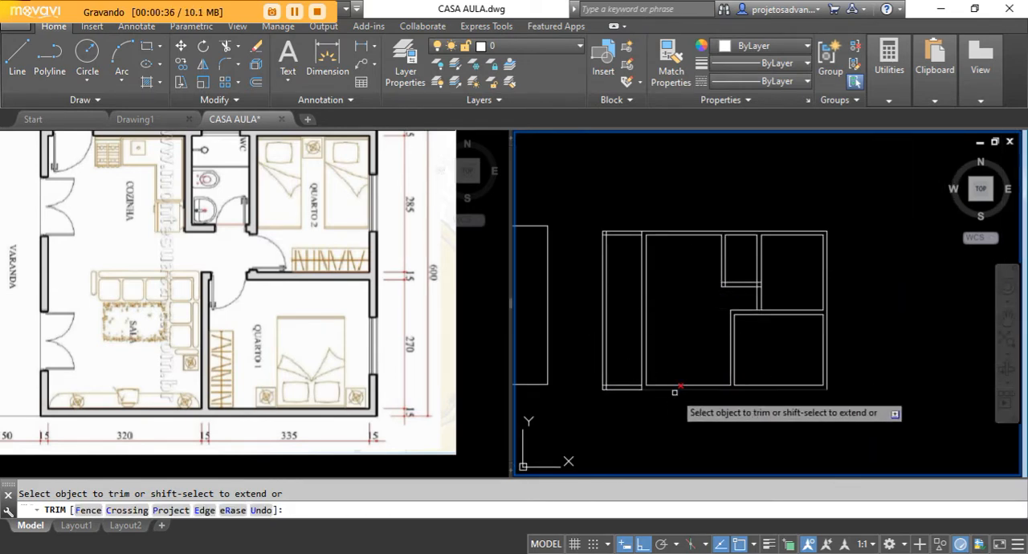
# Trim the overlapping line stubs at the bathroom's lower-left wall corner.
pyautogui.scroll(4, 689, 223)
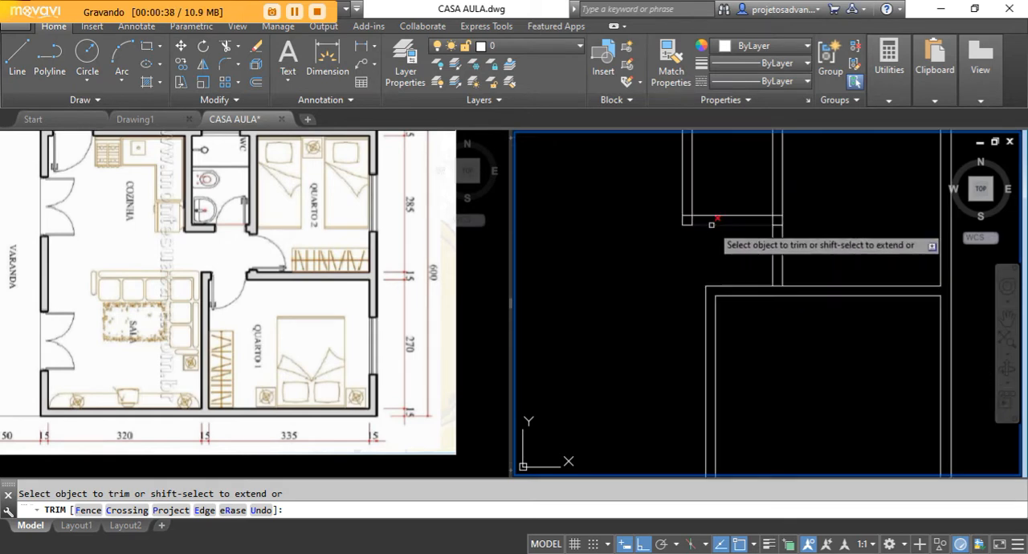
pyautogui.click(674, 201)
pyautogui.click(621, 200)
pyautogui.click(620, 157)
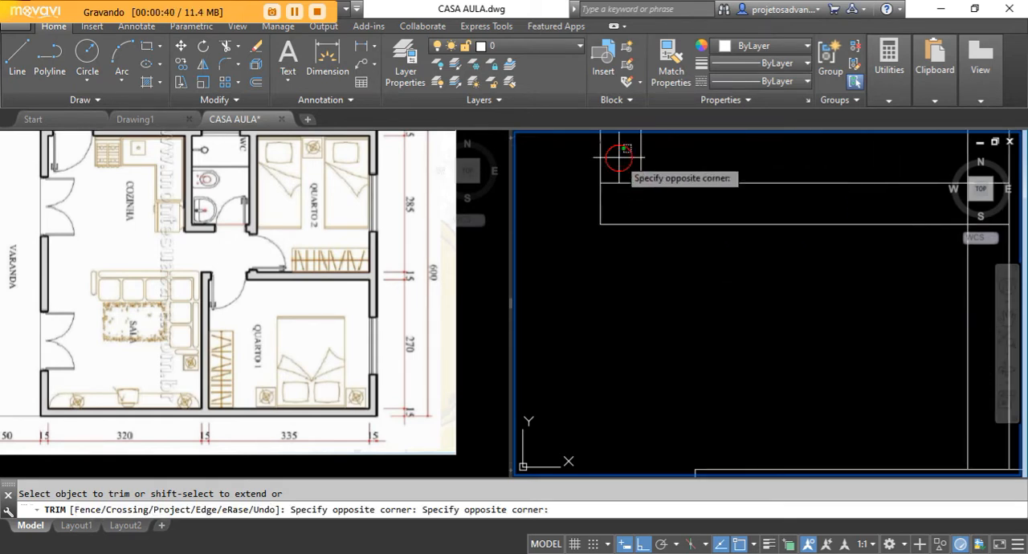
pyautogui.click(611, 193)
# Trim the crossing wall lines at the bathroom's lower-right corner to leave a clean wall junction.
pyautogui.scroll(-2, 603, 205)
pyautogui.moveTo(636, 255); pyautogui.dragTo(534, 301, button='middle')
pyautogui.scroll(2, 727, 272)
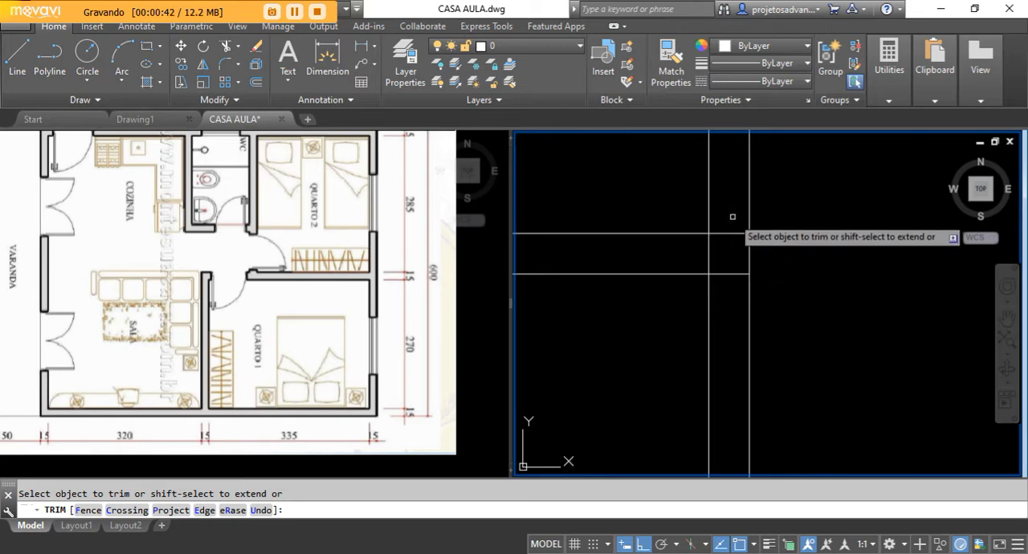
pyautogui.click(733, 217)
pyautogui.click(726, 251)
pyautogui.click(667, 253)
pyautogui.click(726, 253)
pyautogui.click(726, 254)
pyautogui.click(723, 282)
# Trim the line closing the junction between the bathroom-side wall and the wall separating the two bedrooms, and finish trimming.
pyautogui.scroll(-2, 572, 280)
pyautogui.scroll(-1, 683, 358)
pyautogui.scroll(2, 645, 376)
pyautogui.click(661, 352)
pyautogui.click(684, 307)
pyautogui.scroll(-3, 704, 292)
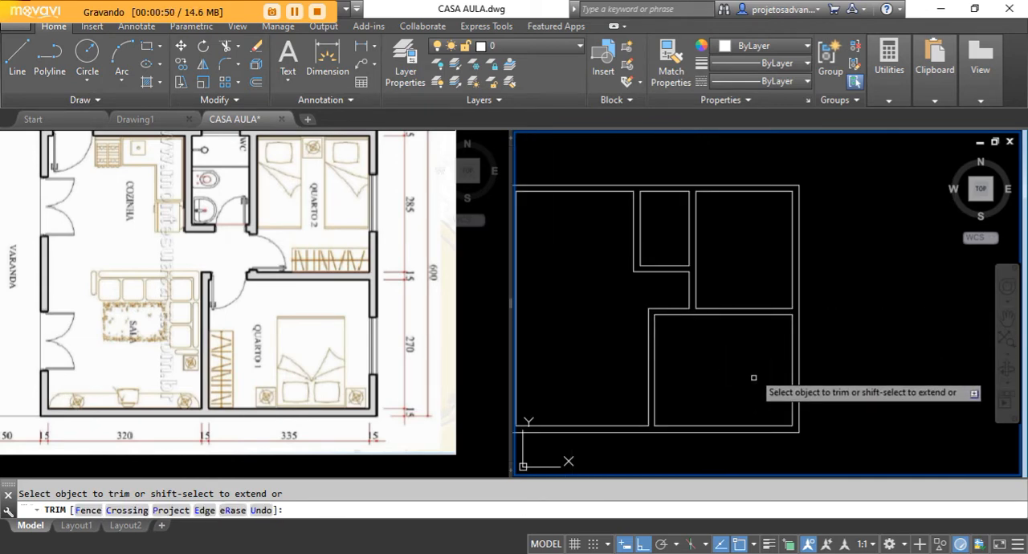
pyautogui.rightClick(728, 264)
pyautogui.click(760, 273)
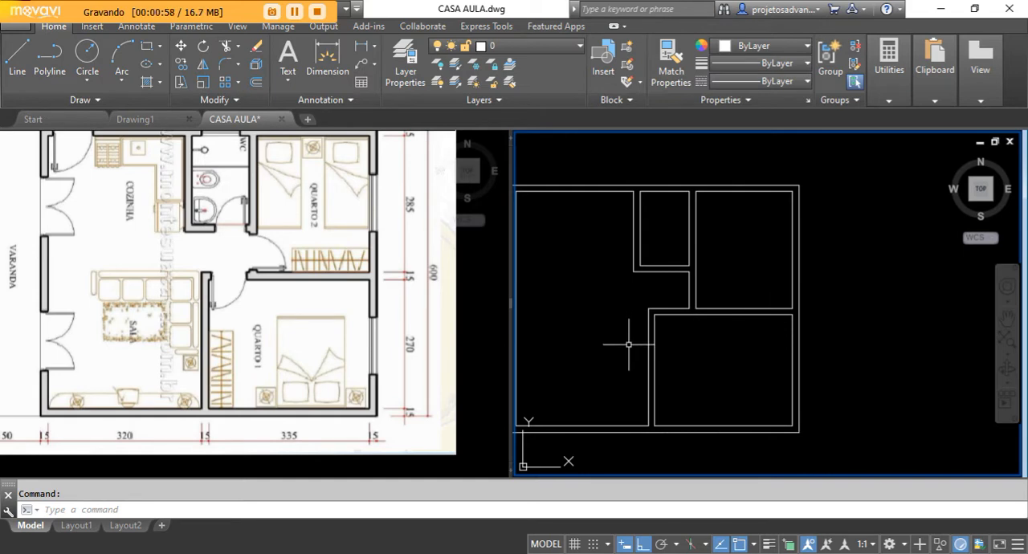
# Examine the veranda's upper corner, pillar and adjoining walls in the reference plan against the drawing.
pyautogui.moveTo(629, 344); pyautogui.dragTo(666, 349, button='middle')
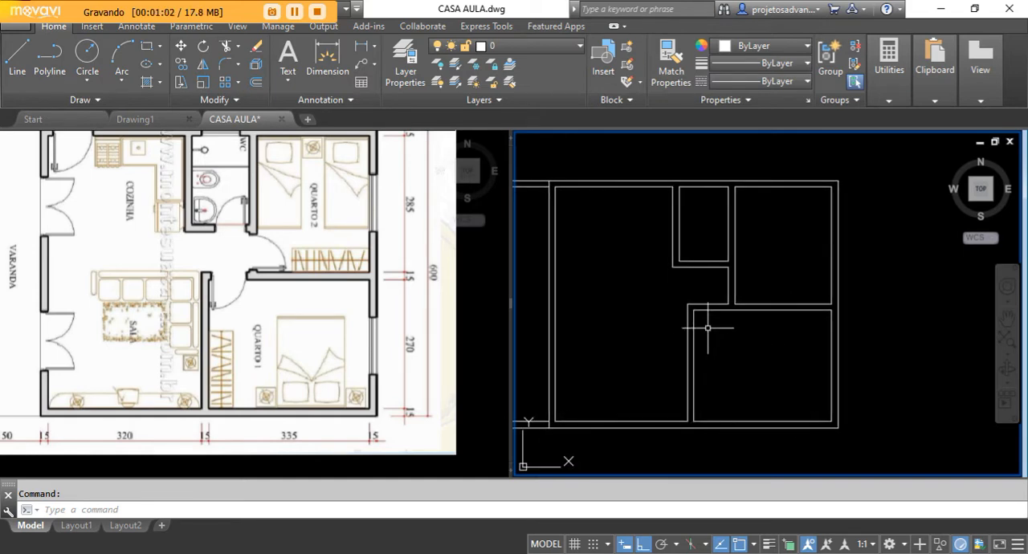
pyautogui.moveTo(624, 257); pyautogui.dragTo(718, 268, button='middle')
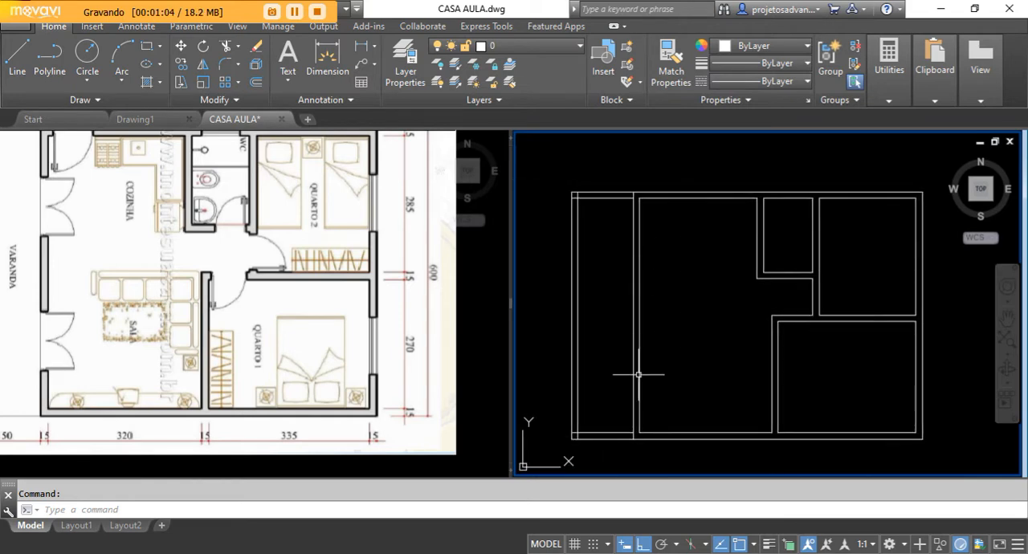
pyautogui.scroll(2, 597, 204)
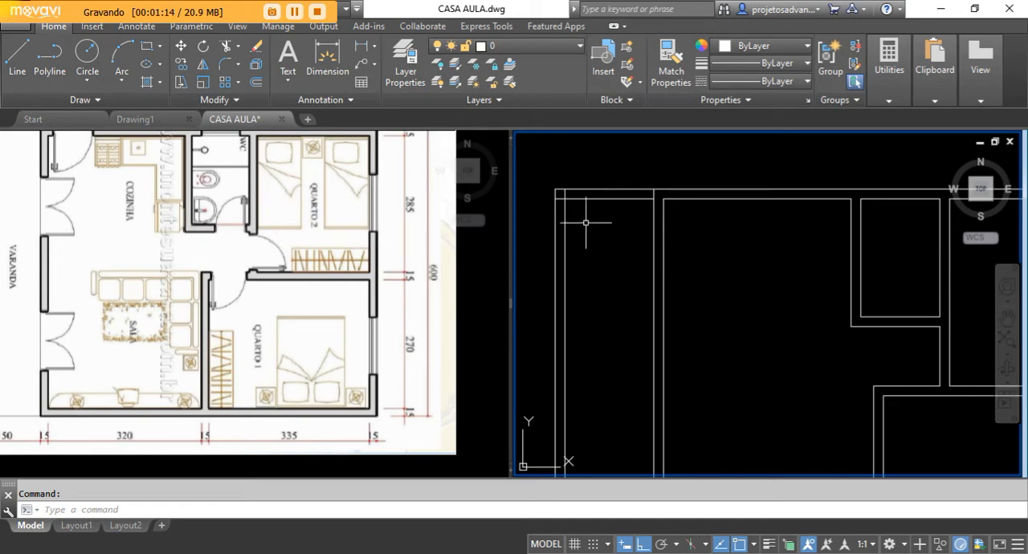
pyautogui.click(189, 210)
pyautogui.moveTo(173, 193); pyautogui.dragTo(220, 286, button='middle')
pyautogui.moveTo(142, 247); pyautogui.dragTo(190, 253, button='middle')
pyautogui.scroll(4, 142, 238)
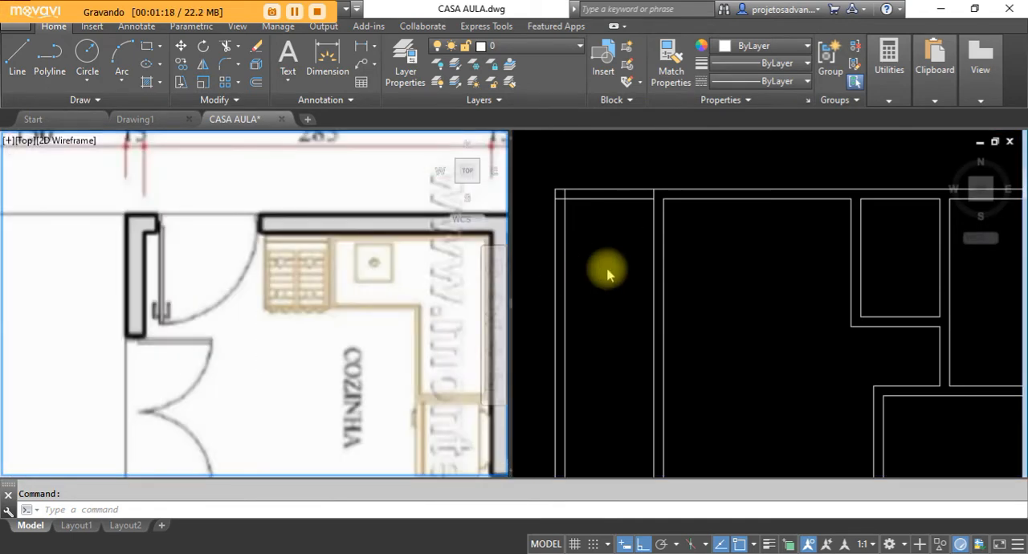
pyautogui.moveTo(297, 302); pyautogui.dragTo(249, 297, button='middle')
pyautogui.scroll(-2, 186, 267)
pyautogui.moveTo(97, 286); pyautogui.dragTo(320, 313, button='middle')
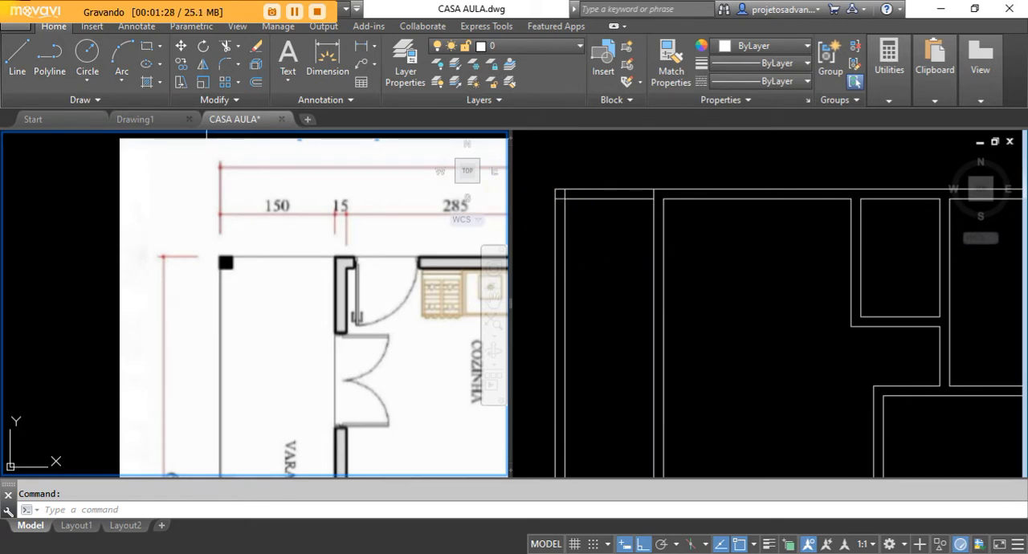
# Trim the veranda's upper and left inner lines, keeping only the small pillar square at the upper corner.
pyautogui.click(226, 48)
pyautogui.press('Return')
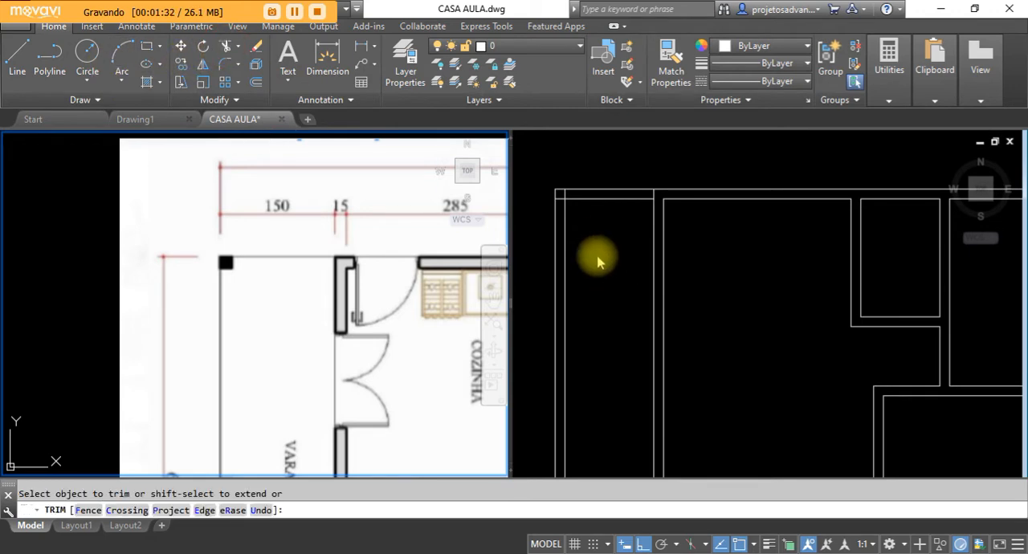
pyautogui.click(596, 245)
pyautogui.click(601, 198)
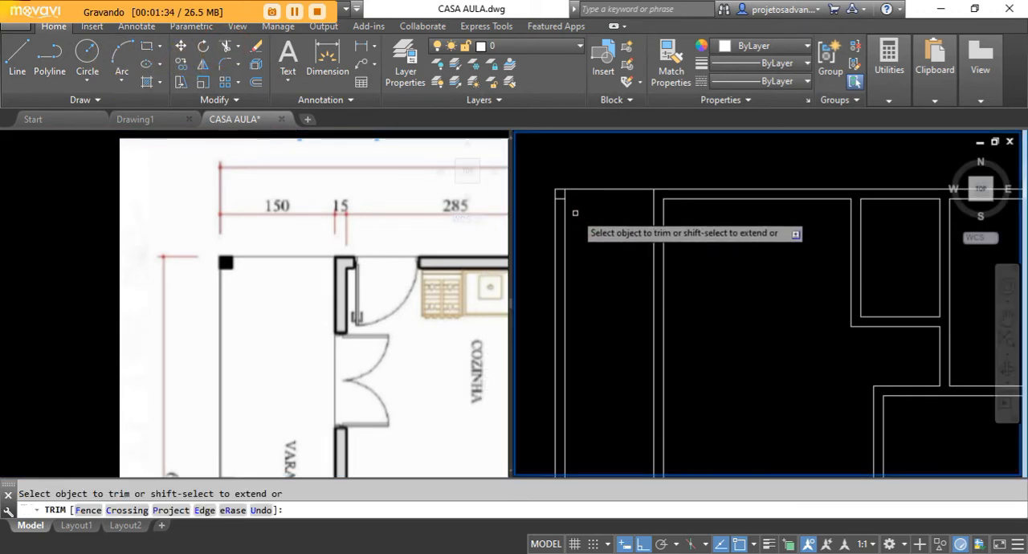
pyautogui.scroll(-4, 567, 218)
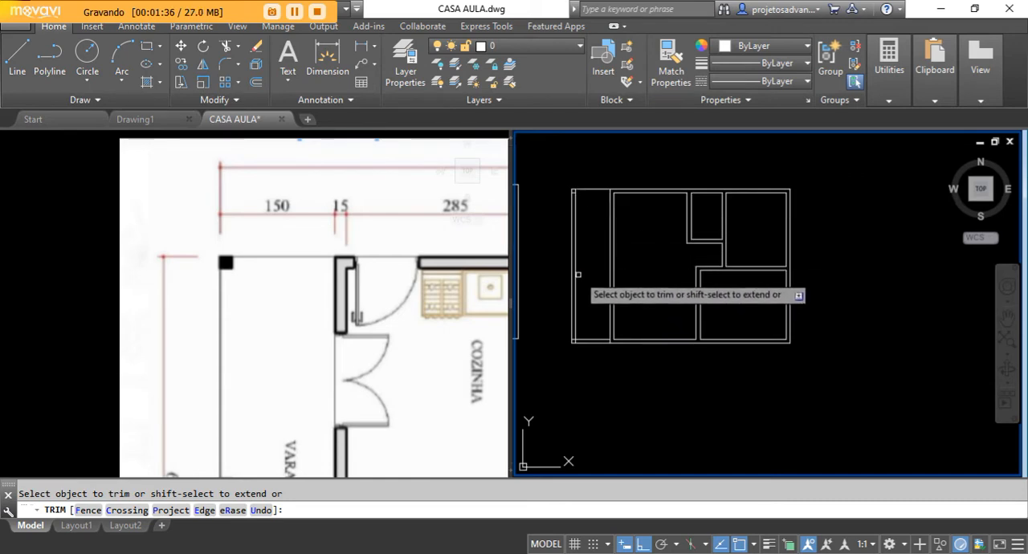
pyautogui.rightClick(660, 245)
pyautogui.click(683, 256)
# Trim the veranda's lower inner line, keeping only the small pillar square at the lower corner.
pyautogui.scroll(3, 586, 346)
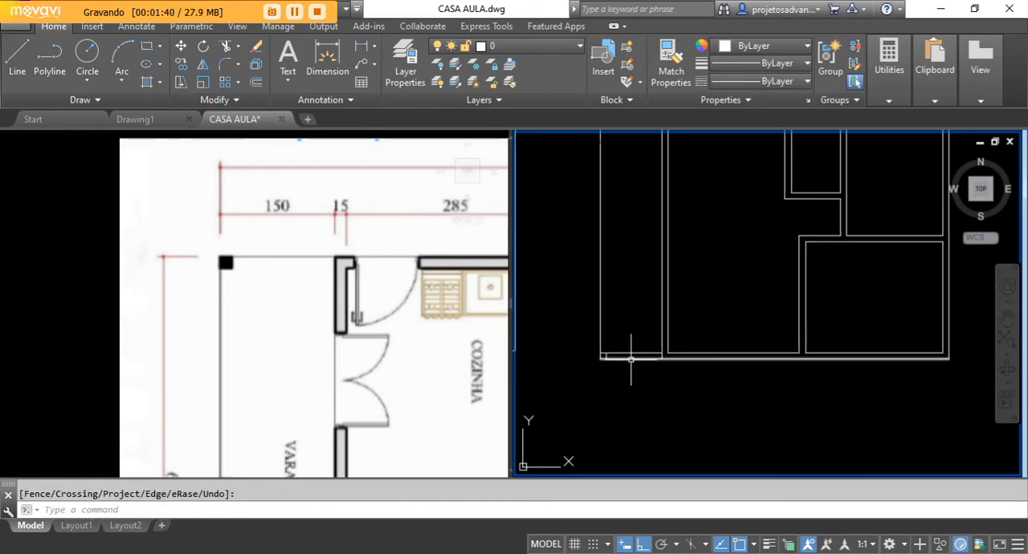
pyautogui.press('Return')
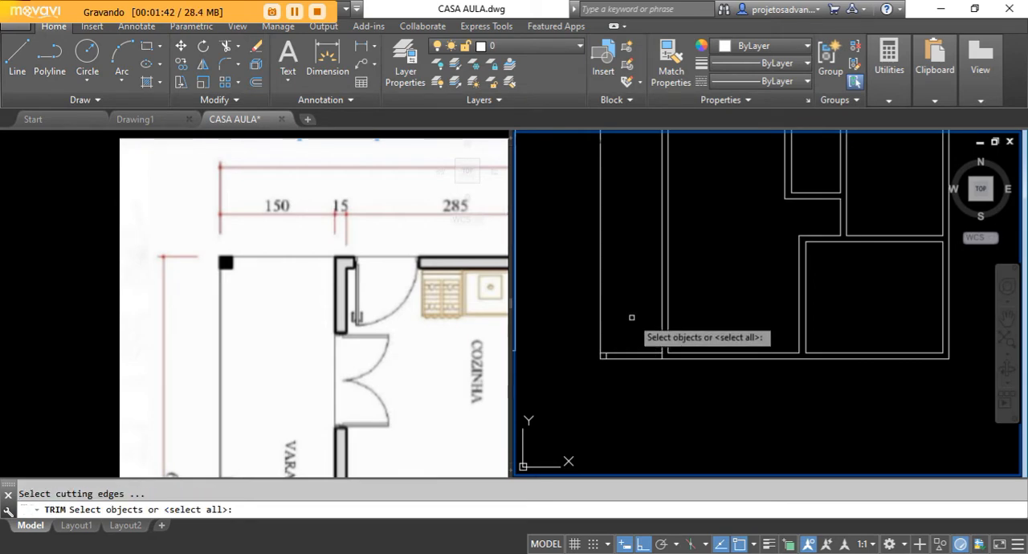
pyautogui.press('Return')
pyautogui.scroll(-3, 627, 357)
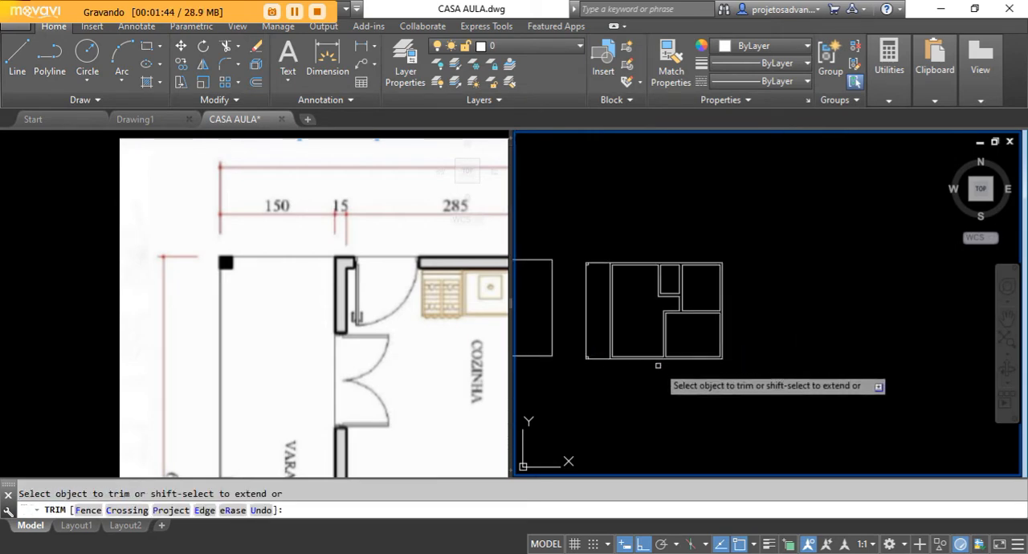
pyautogui.scroll(1, 655, 371)
pyautogui.moveTo(659, 373); pyautogui.dragTo(782, 384, button='middle')
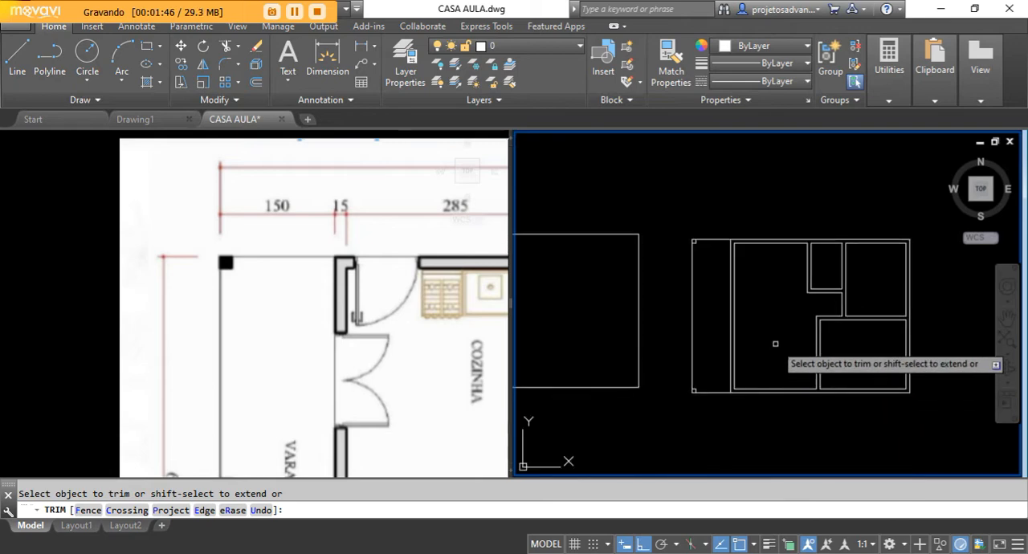
pyautogui.scroll(-4, 776, 344)
pyautogui.rightClick(607, 338)
pyautogui.click(645, 145)
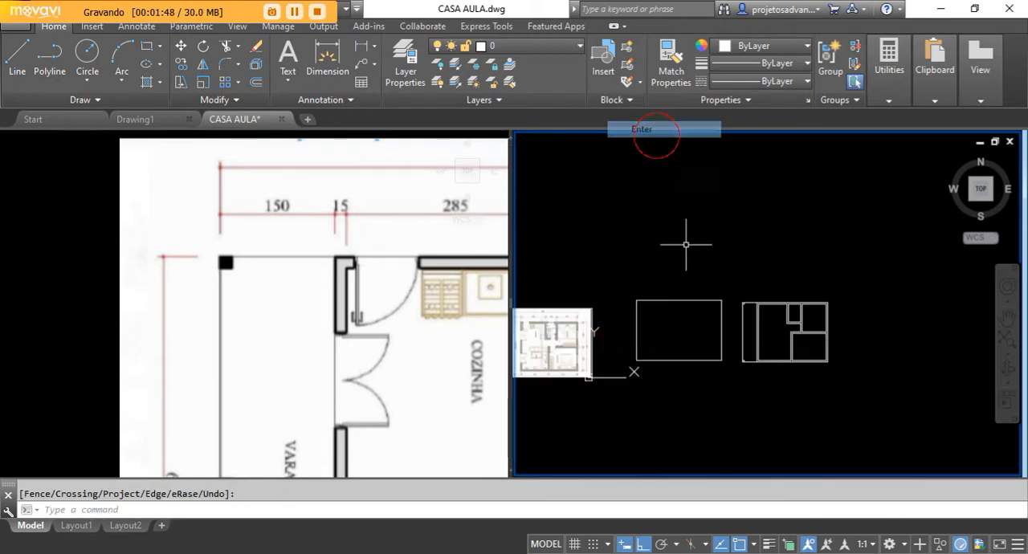
# Erase the spare rectangle beside the floor plan.
pyautogui.scroll(3, 704, 346)
pyautogui.click(776, 195)
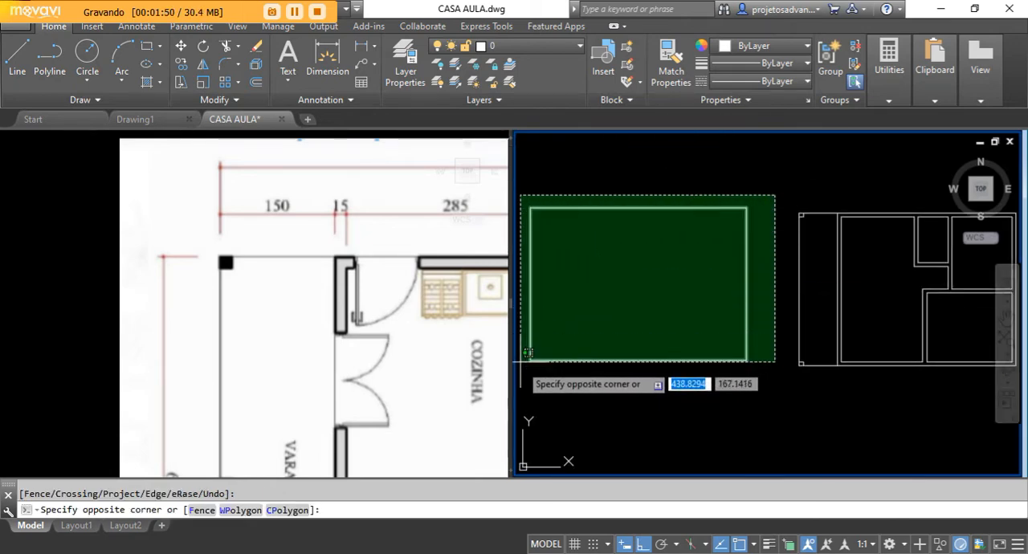
pyautogui.click(525, 393)
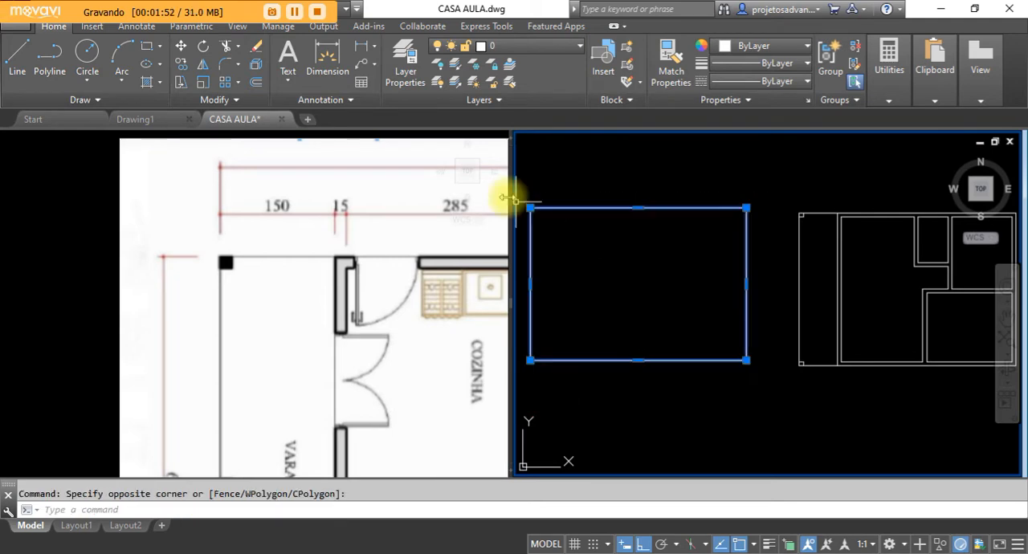
pyautogui.click(257, 49)
# Examine the bathroom and bedroom door positions in the reference plan and compare them with the matching walls in the drawing.
pyautogui.moveTo(718, 324); pyautogui.dragTo(620, 281, button='middle')
pyautogui.scroll(3, 620, 281)
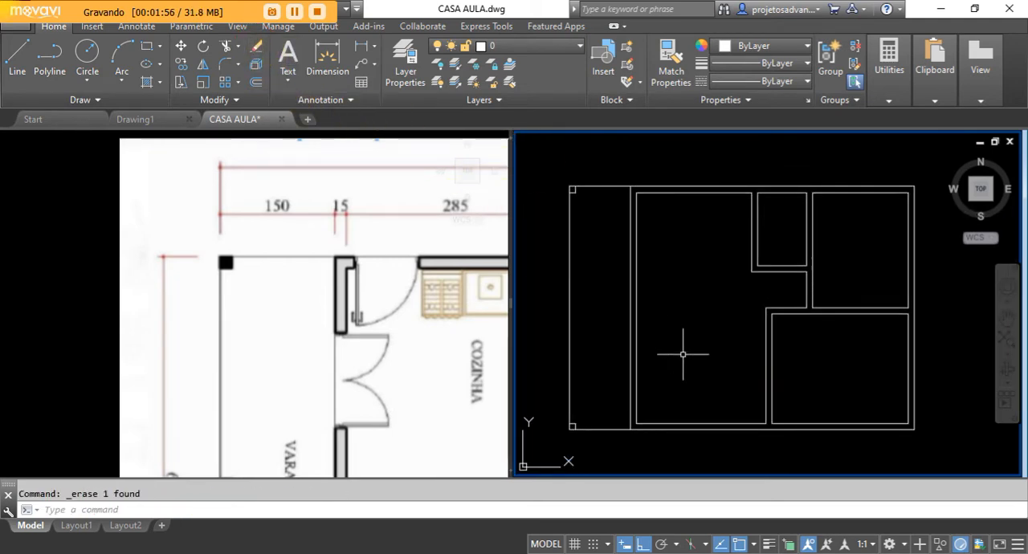
pyautogui.click(384, 307)
pyautogui.scroll(-5, 242, 229)
pyautogui.moveTo(356, 320); pyautogui.dragTo(319, 311, button='middle')
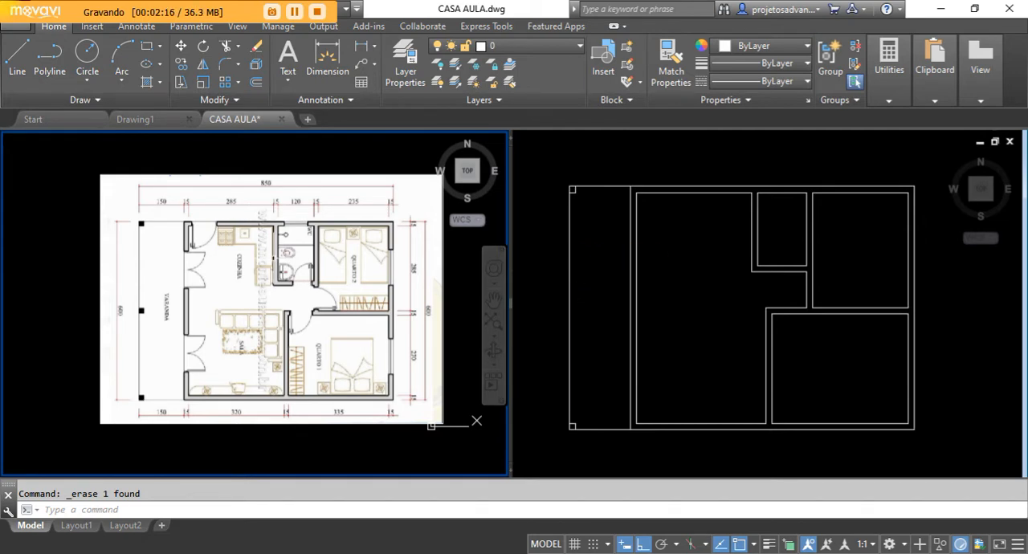
pyautogui.click(775, 290)
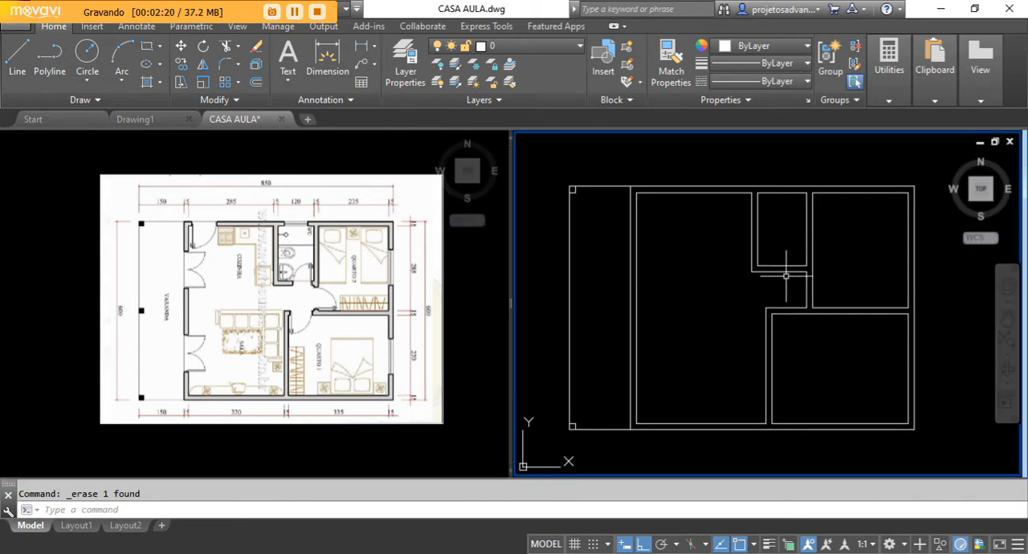
pyautogui.scroll(3, 775, 285)
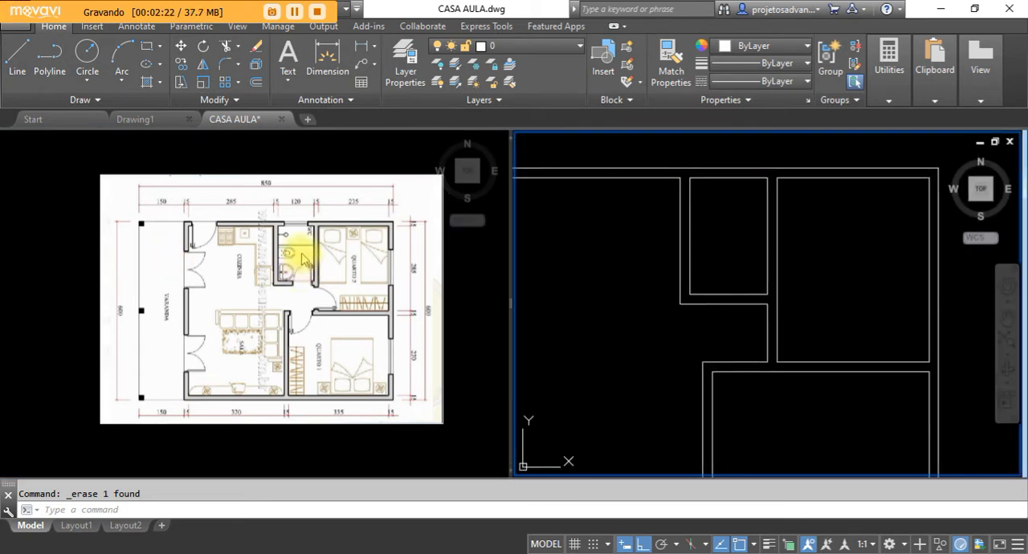
pyautogui.click(289, 276)
pyautogui.scroll(2, 297, 272)
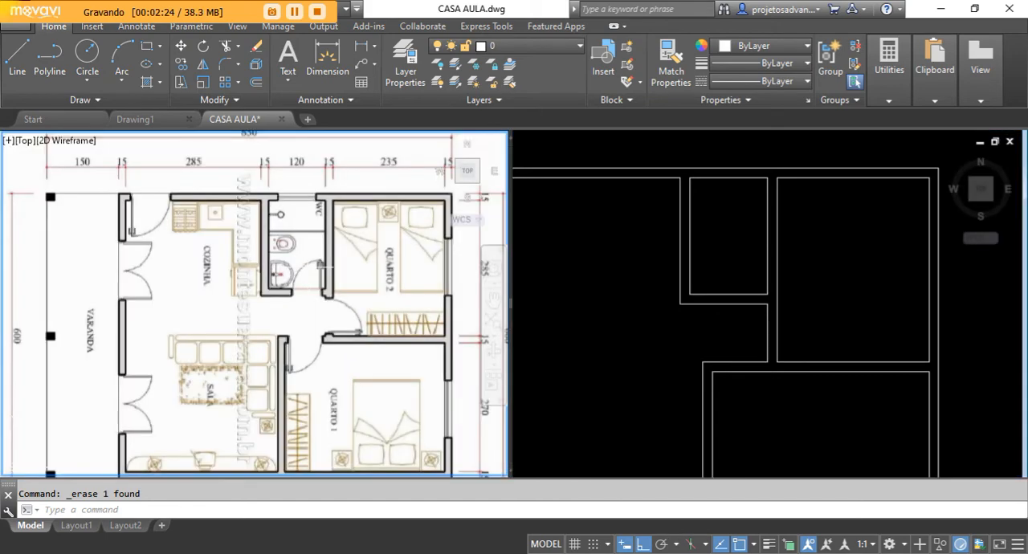
pyautogui.moveTo(321, 265); pyautogui.dragTo(291, 260, button='middle')
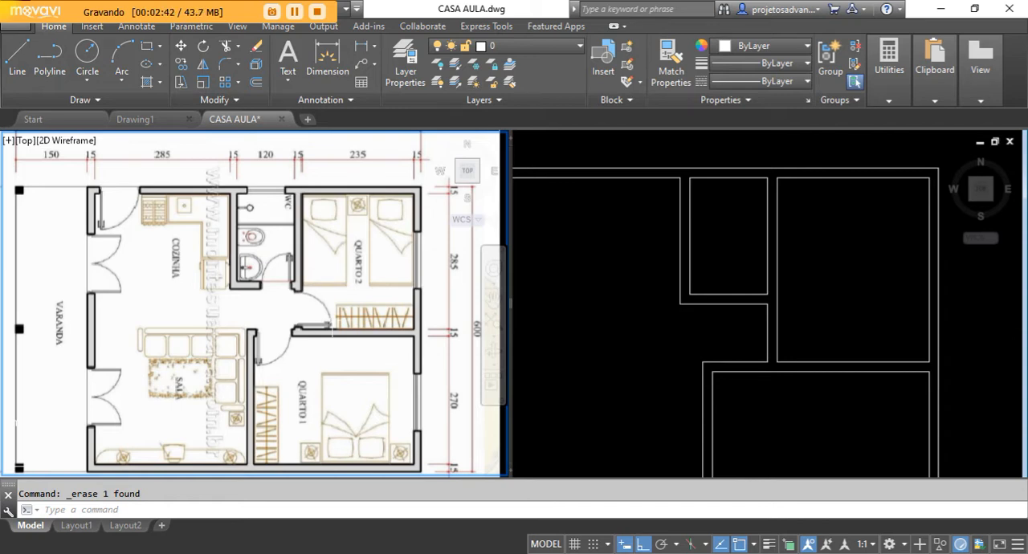
pyautogui.click(659, 324)
pyautogui.moveTo(666, 378); pyautogui.dragTo(627, 351, button='middle')
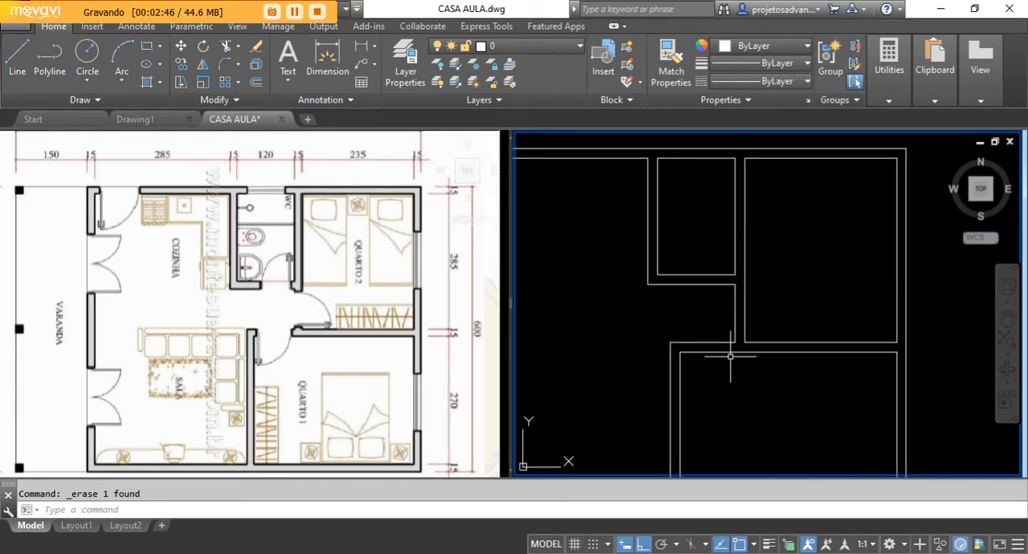
# Examine the hallway and bedroom wall lines near the bathroom, selecting them to inspect their extents, and compare the whole drawing with the reference plan.
pyautogui.scroll(2, 772, 319)
pyautogui.moveTo(772, 319)
pyautogui.mouseDown(button='middle')
pyautogui.moveTo(742, 345)
pyautogui.moveTo(742, 324)
pyautogui.mouseUp(button='middle')
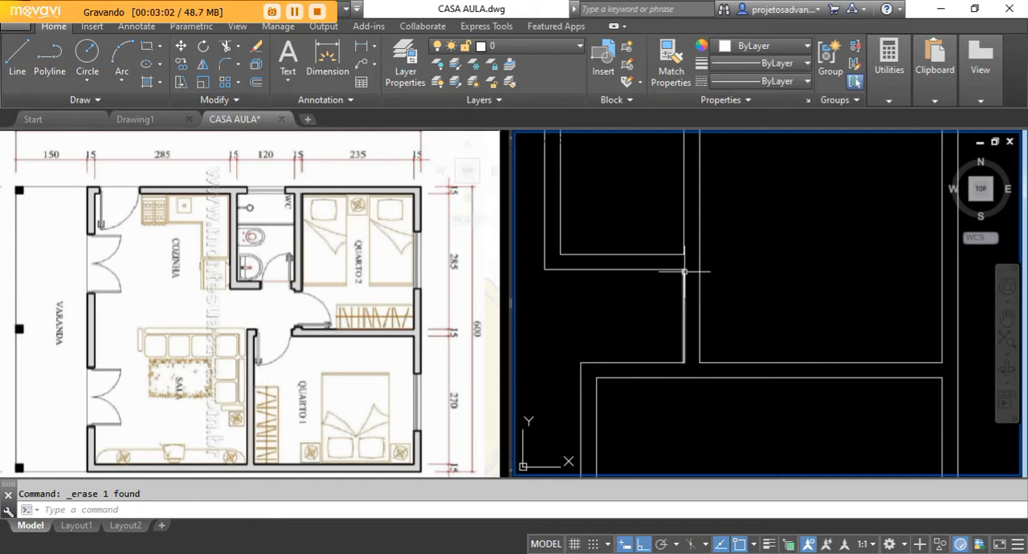
pyautogui.scroll(2, 679, 272)
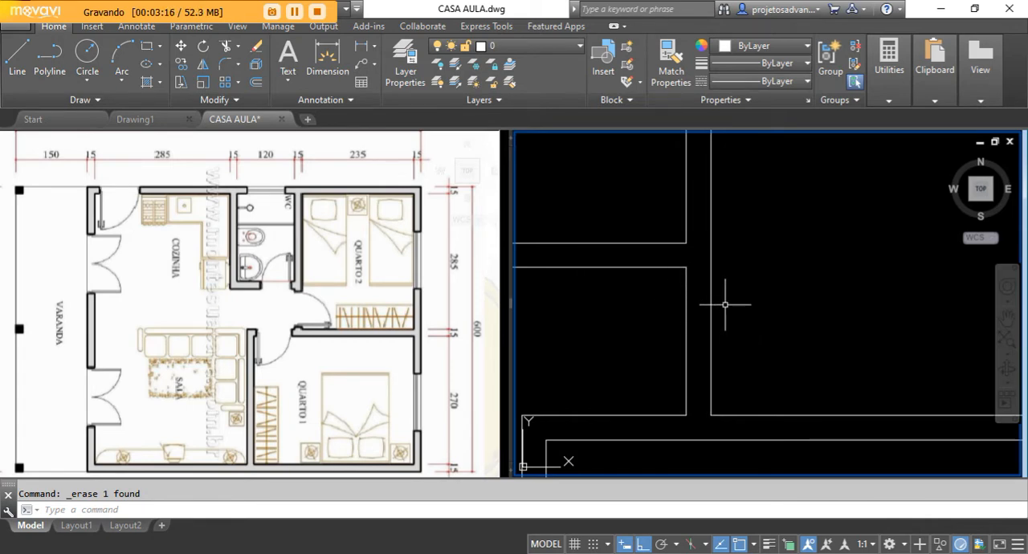
pyautogui.moveTo(735, 326); pyautogui.dragTo(725, 322, button='middle')
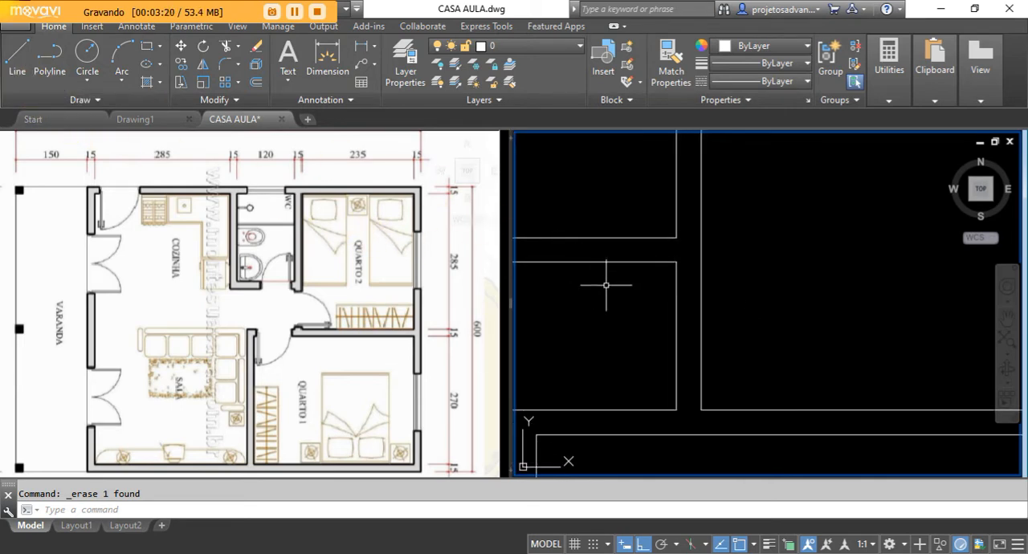
pyautogui.click(675, 313)
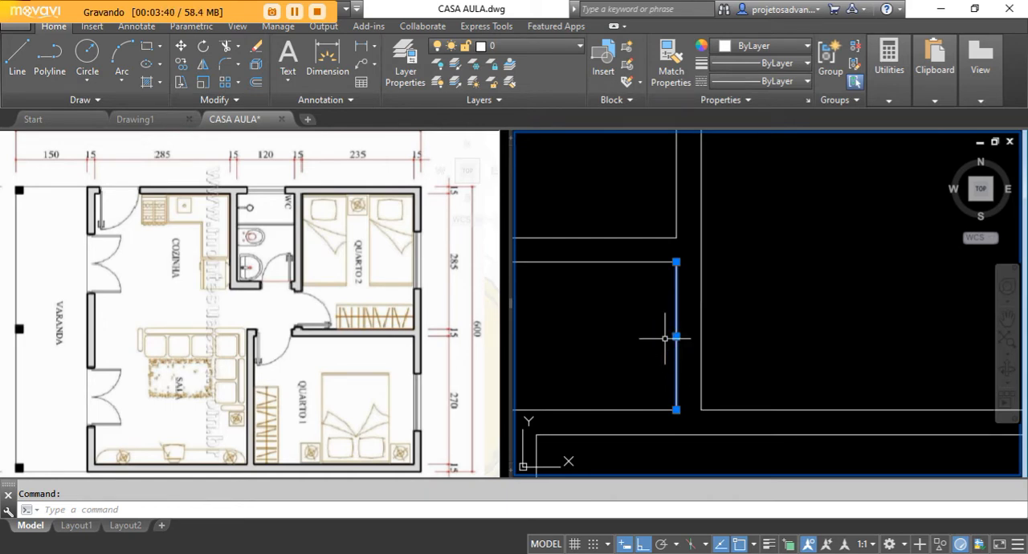
pyautogui.scroll(-3, 691, 342)
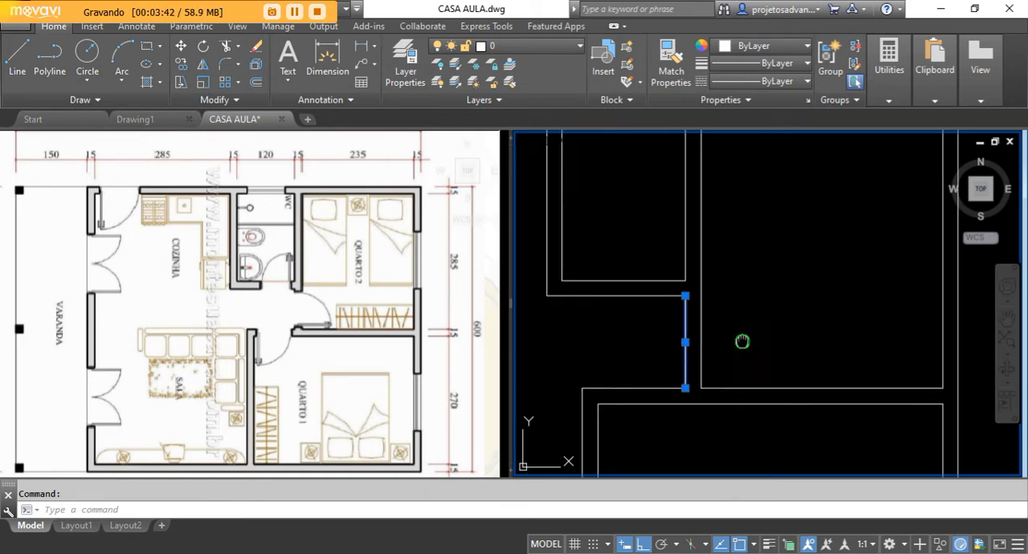
pyautogui.press('Escape')
pyautogui.click(680, 279)
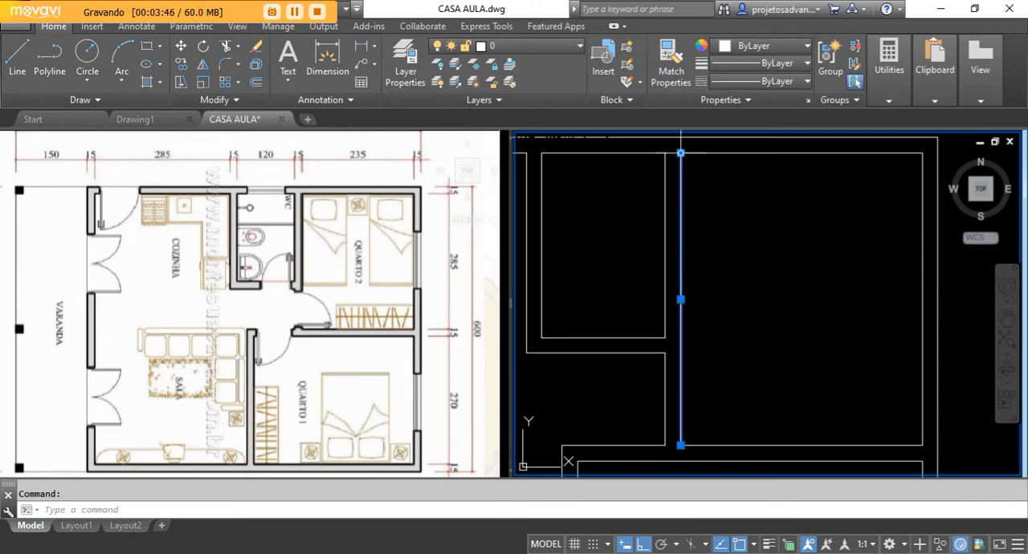
pyautogui.moveTo(680, 153)
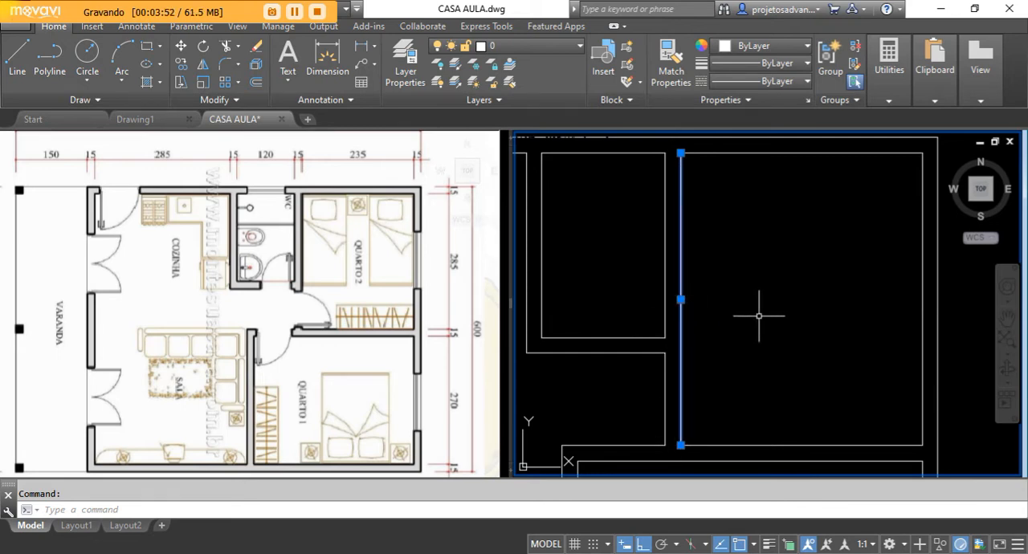
pyautogui.press('Escape')
pyautogui.scroll(-1, 755, 260)
pyautogui.moveTo(659, 338); pyautogui.dragTo(699, 318, button='middle')
pyautogui.scroll(-1, 687, 277)
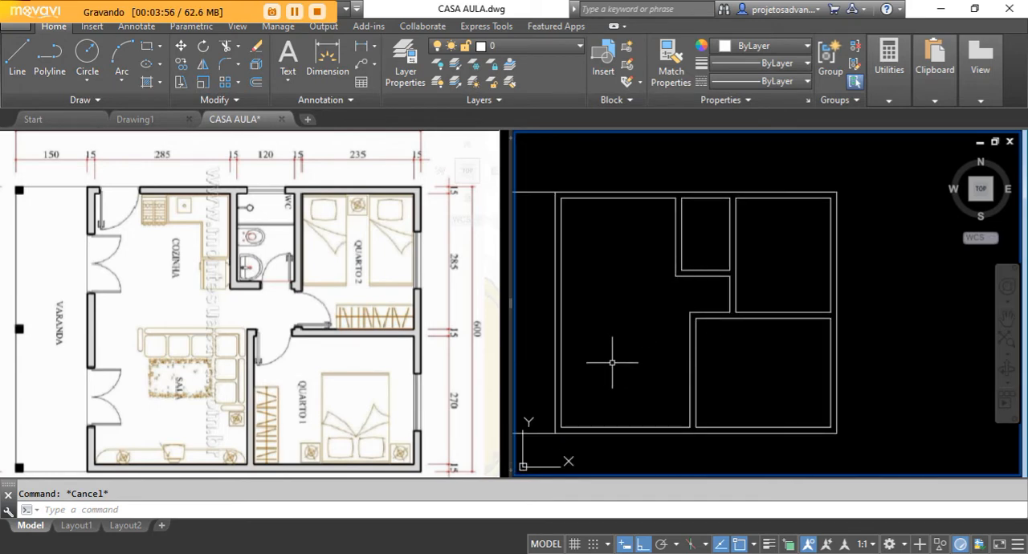
pyautogui.scroll(-1, 634, 360)
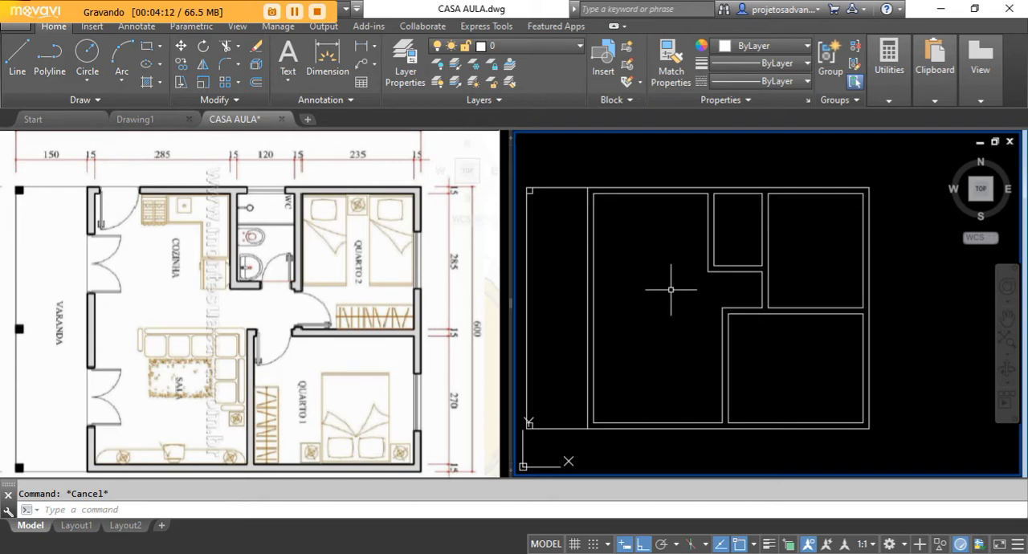
pyautogui.moveTo(660, 321); pyautogui.dragTo(673, 308, button='middle')
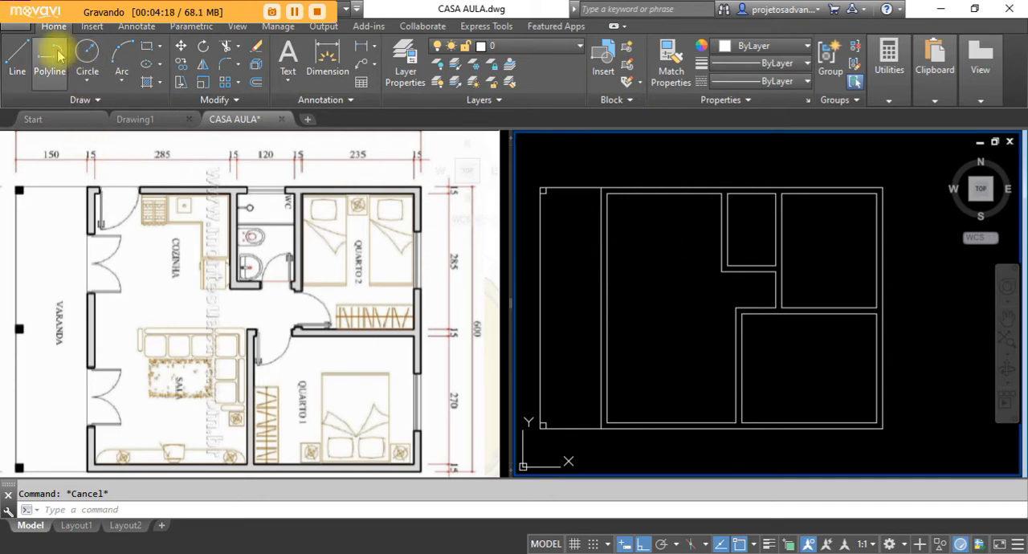
# Create a new blank drawing and draw a single horizontal line in it with Ortho mode on.
pyautogui.click(33, 119)
pyautogui.click(149, 263)
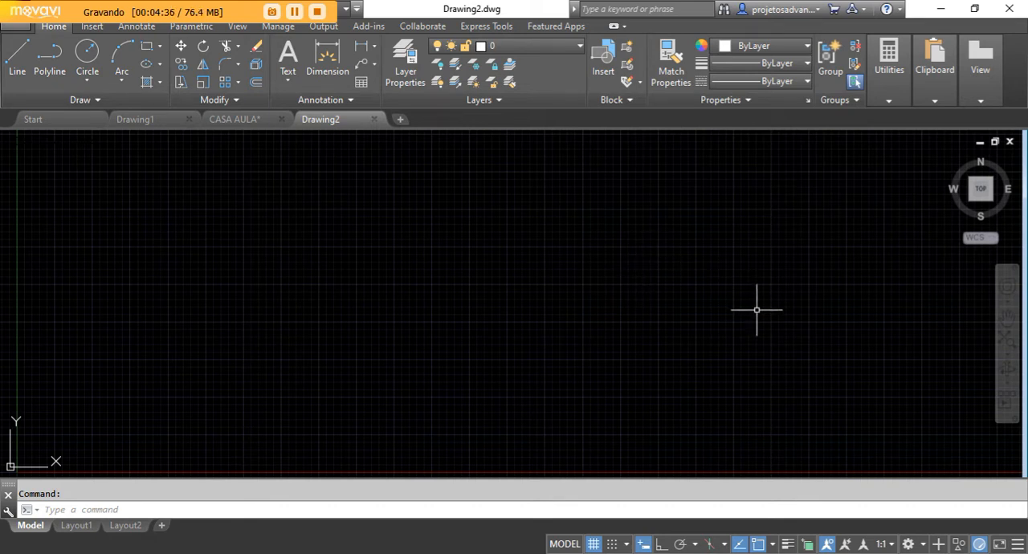
pyautogui.click(19, 55)
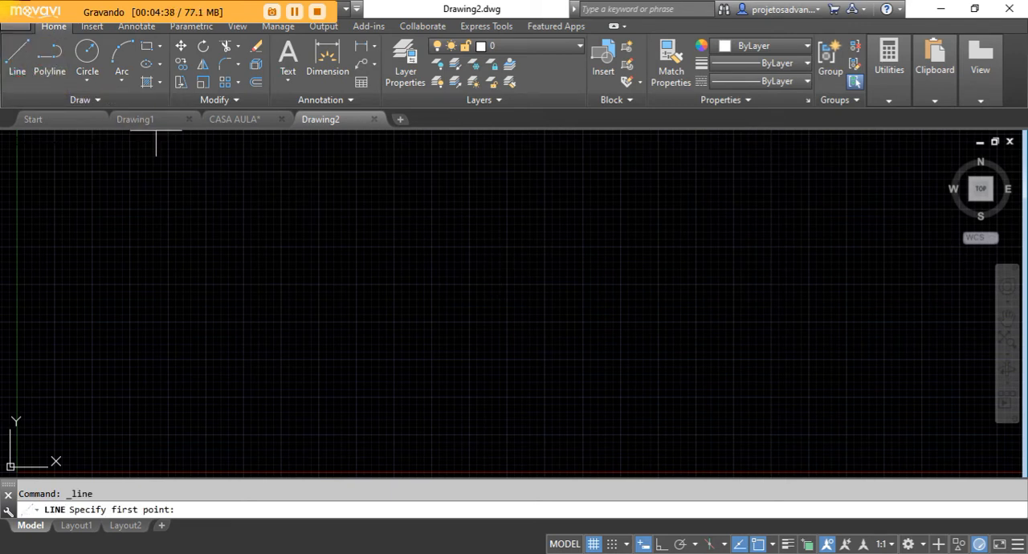
pyautogui.click(266, 271)
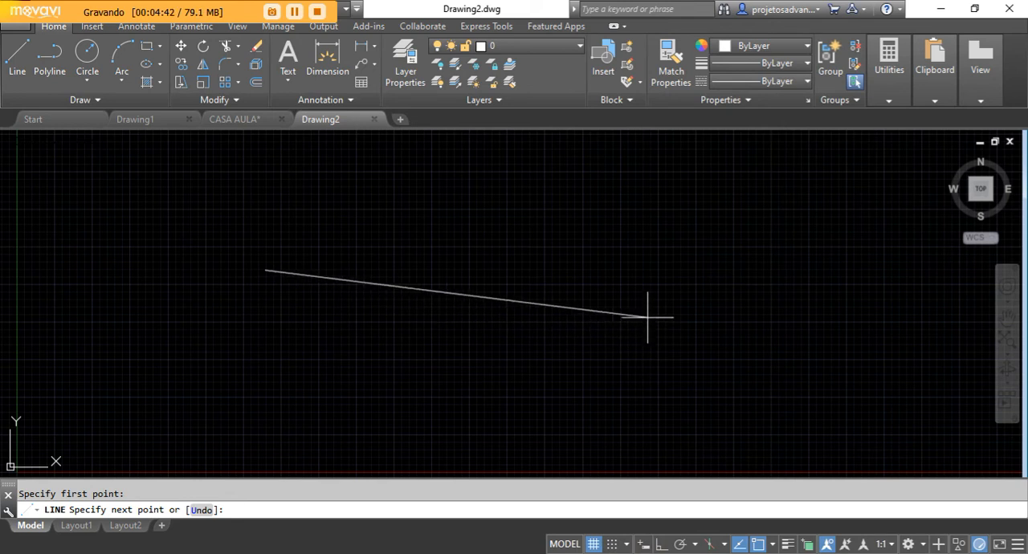
pyautogui.click(659, 544)
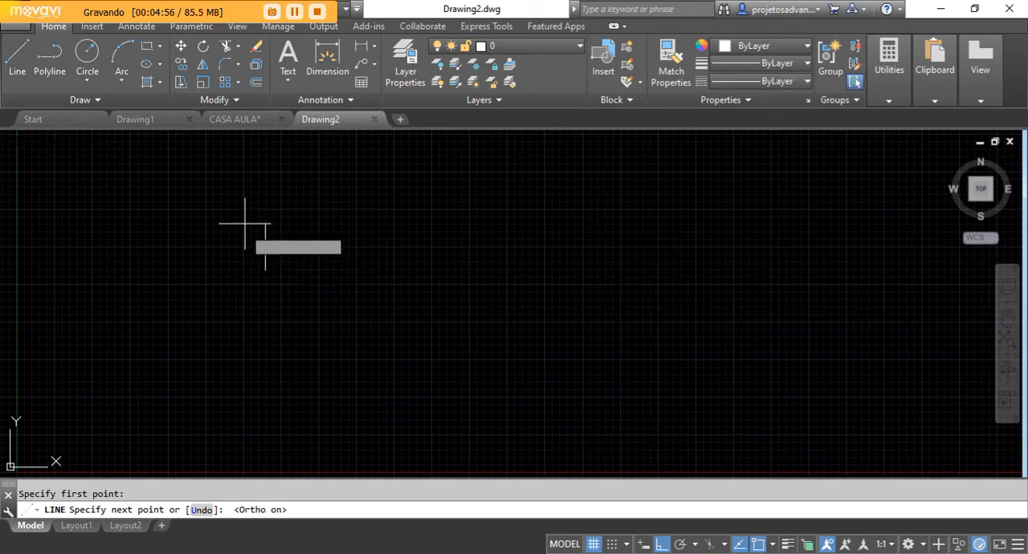
pyautogui.click(681, 545)
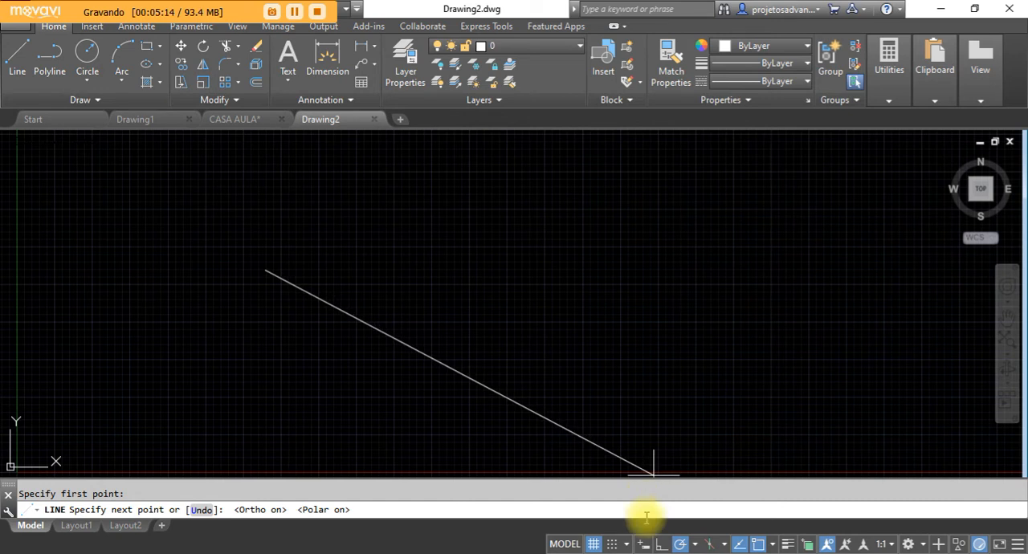
pyautogui.click(662, 543)
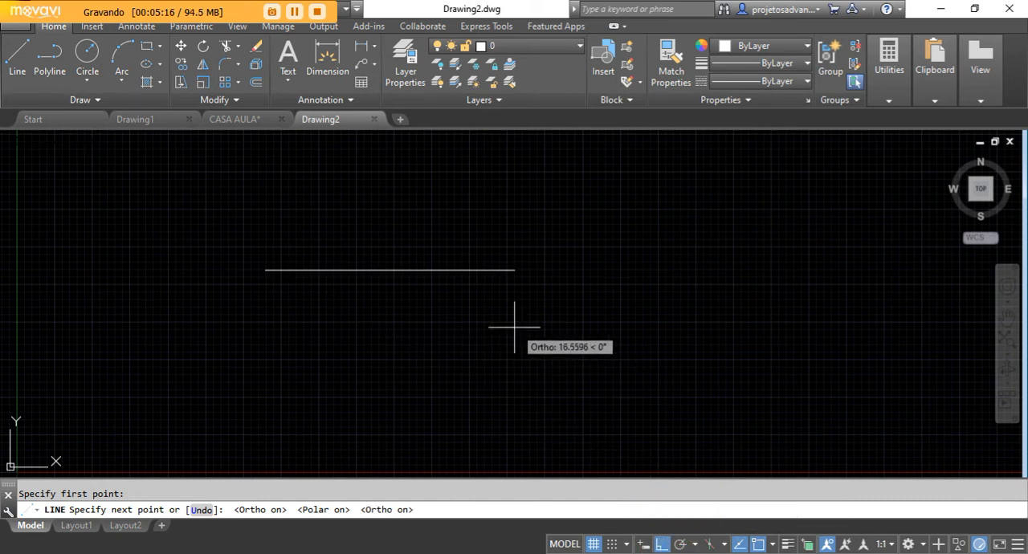
pyautogui.click(564, 328)
pyautogui.press('Escape')
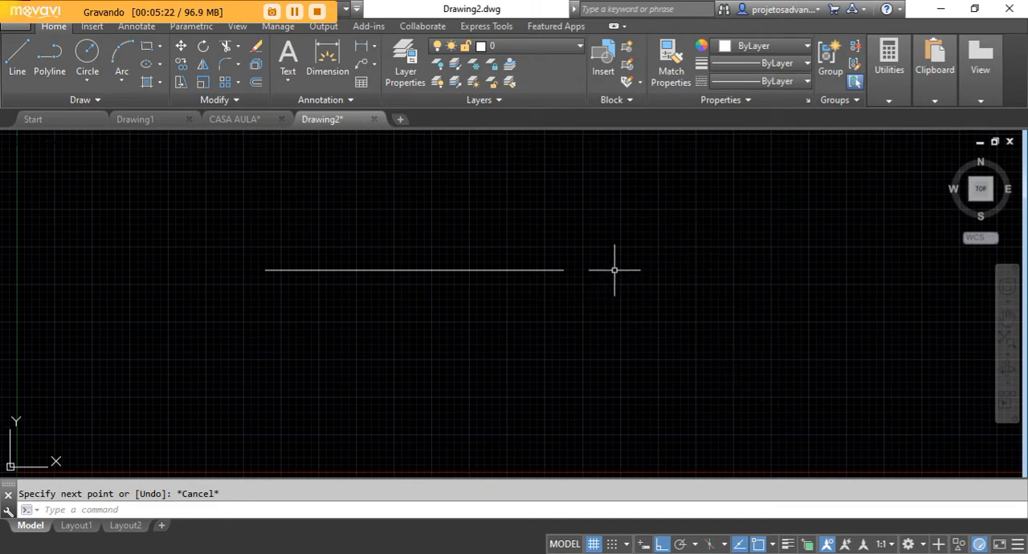
# Turn object snap off and try to locate the horizontal line's left endpoint by eye with the Line command.
pyautogui.moveTo(514, 377); pyautogui.dragTo(551, 402, button='middle')
pyautogui.click(759, 546)
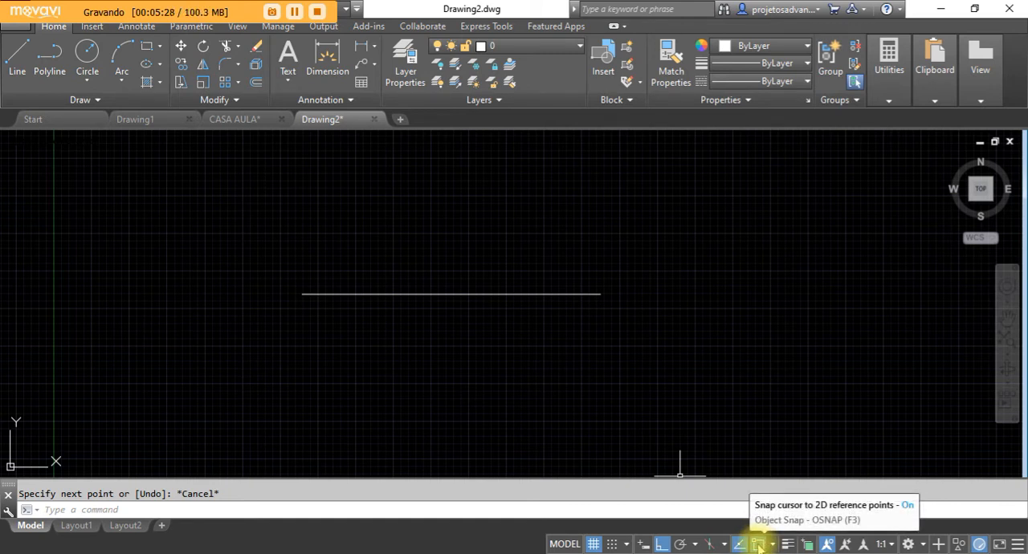
pyautogui.click(758, 546)
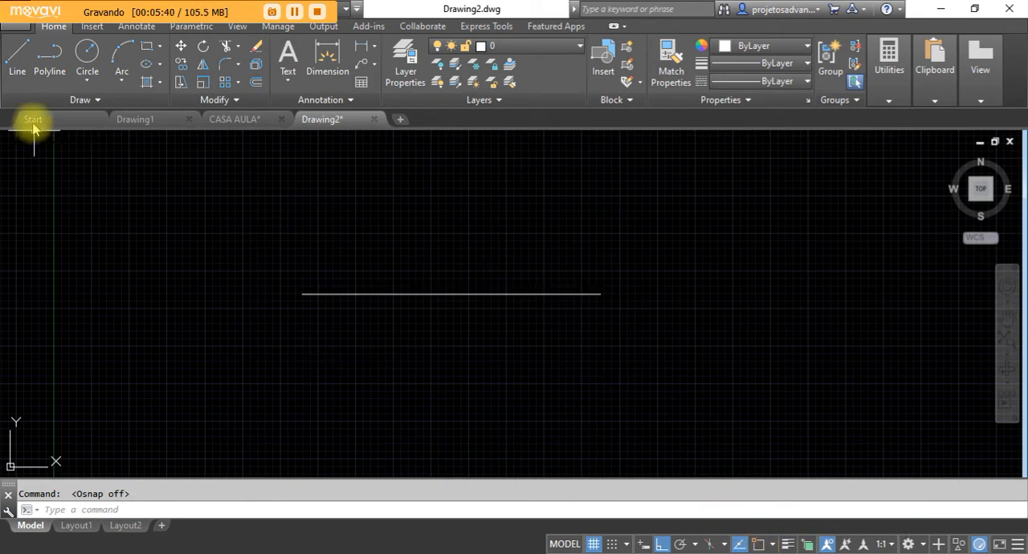
pyautogui.click(19, 48)
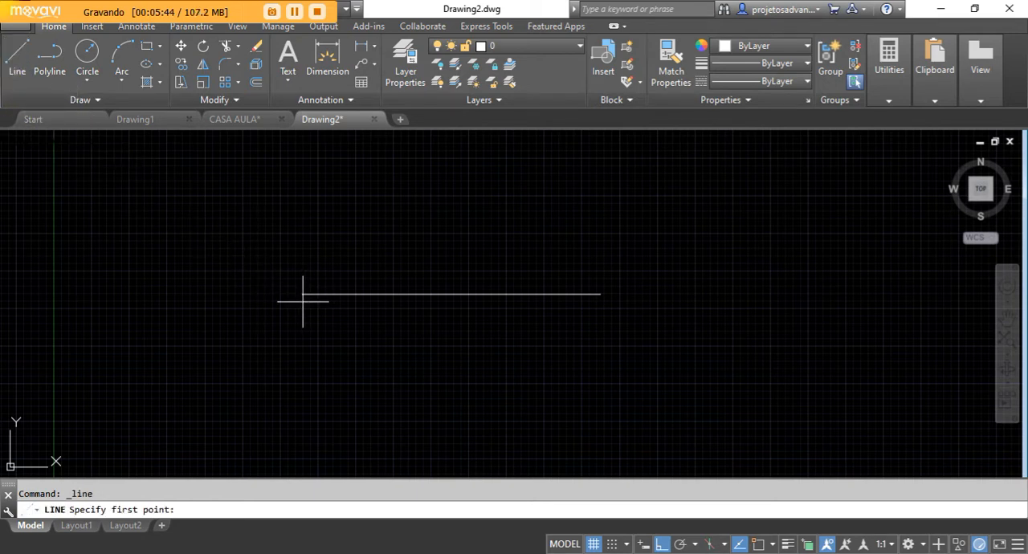
pyautogui.scroll(2, 303, 302)
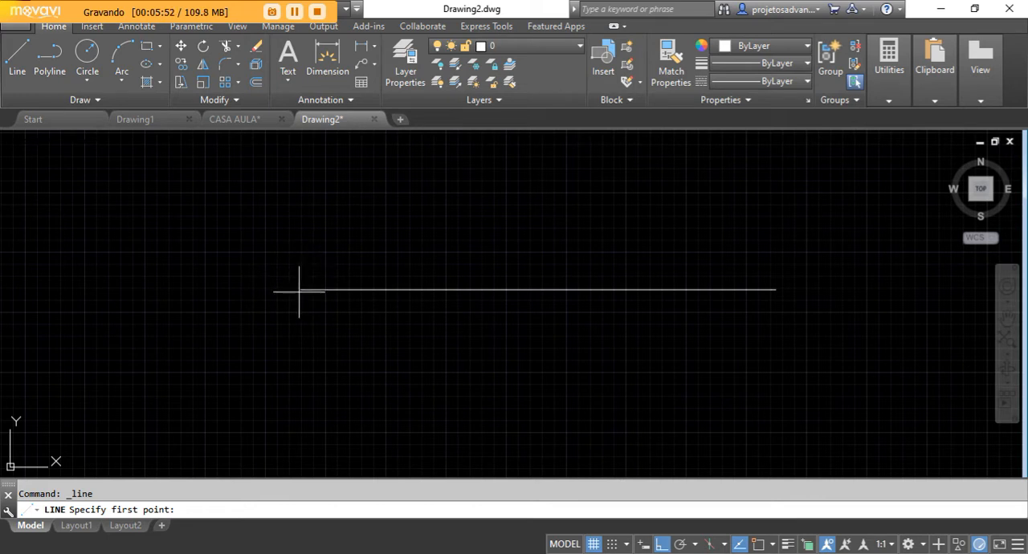
pyautogui.scroll(2, 296, 294)
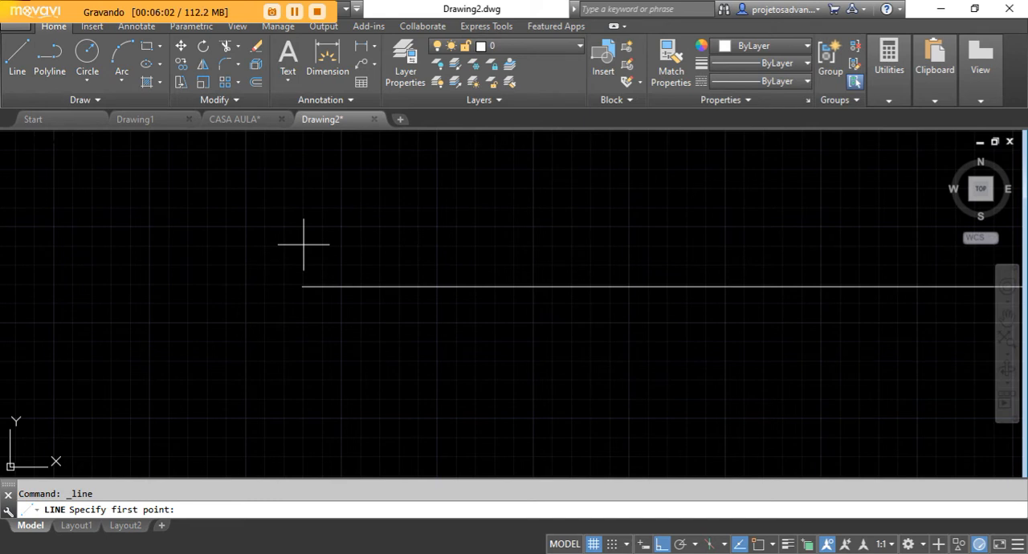
pyautogui.scroll(-2, 347, 312)
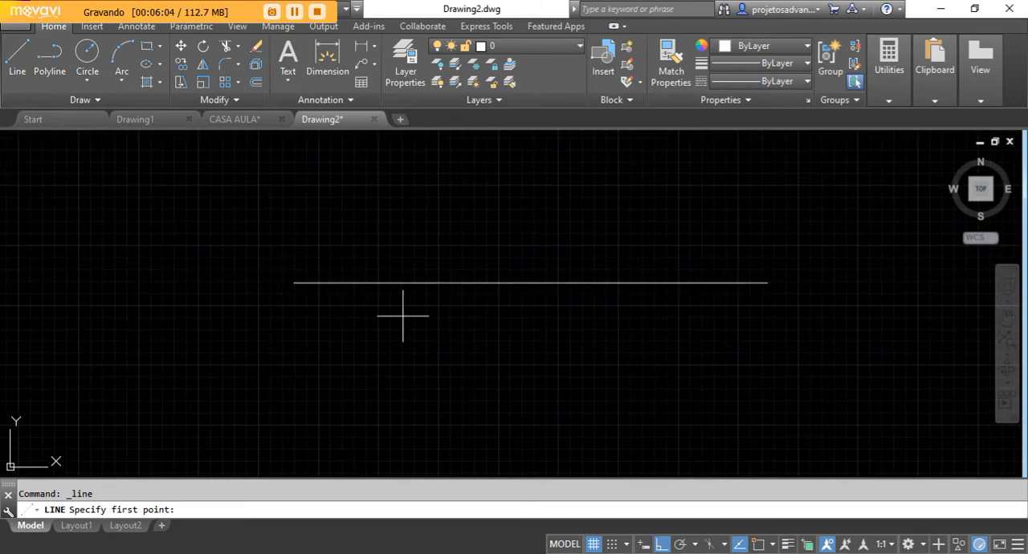
# Turn object snap on and disable the Midpoint snap mode.
pyautogui.click(761, 544)
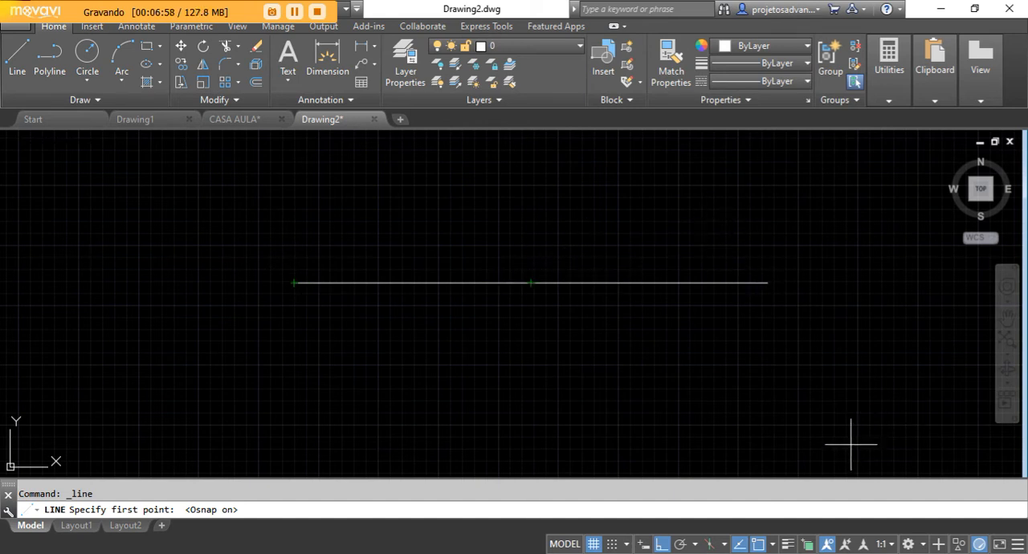
pyautogui.rightClick(760, 547)
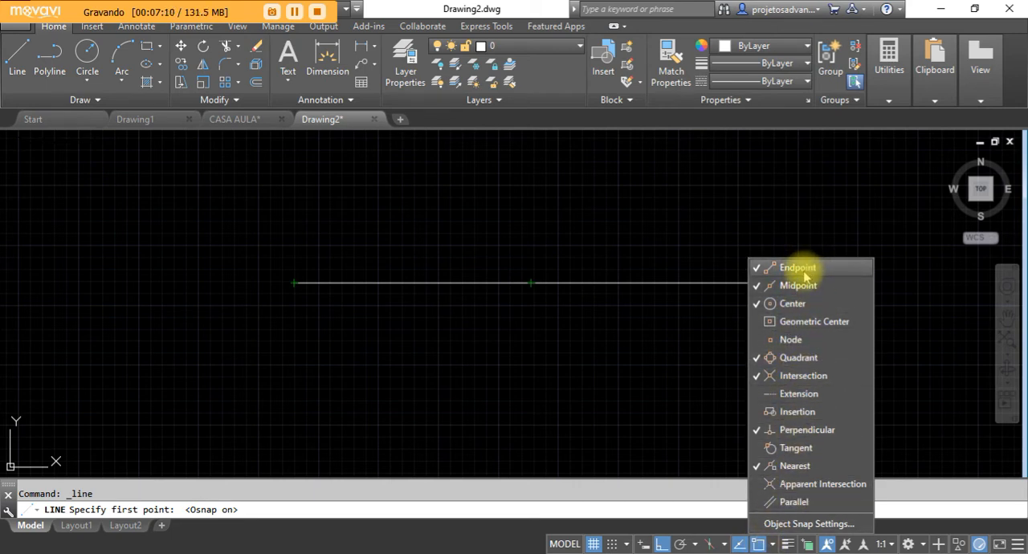
pyautogui.click(757, 284)
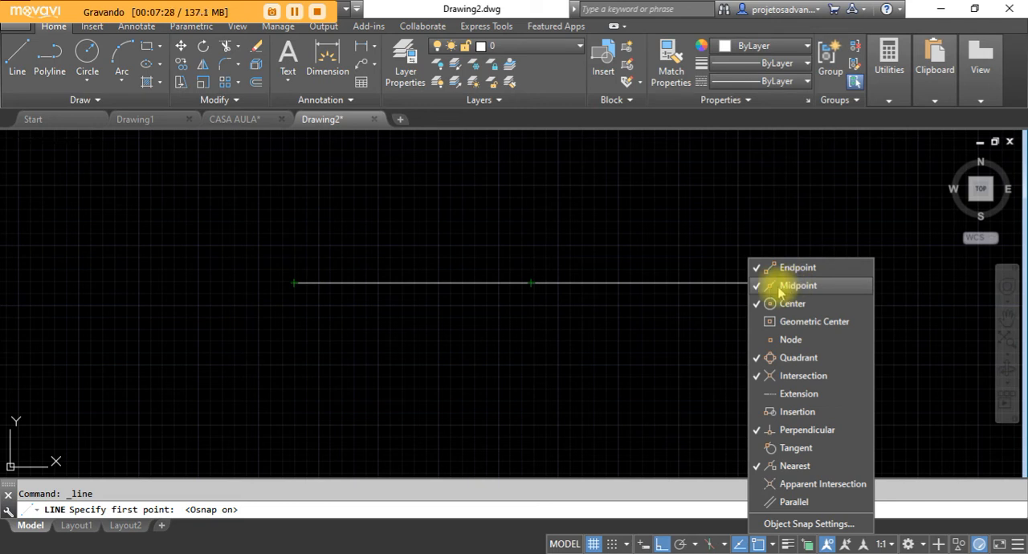
pyautogui.click(756, 288)
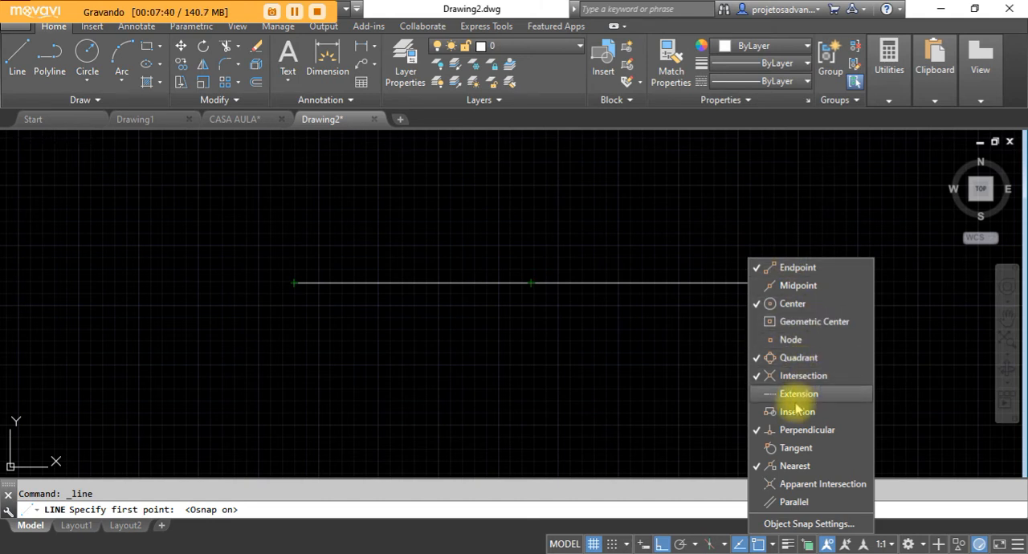
# Enable all object snap modes in the drafting settings.
pyautogui.click(828, 525)
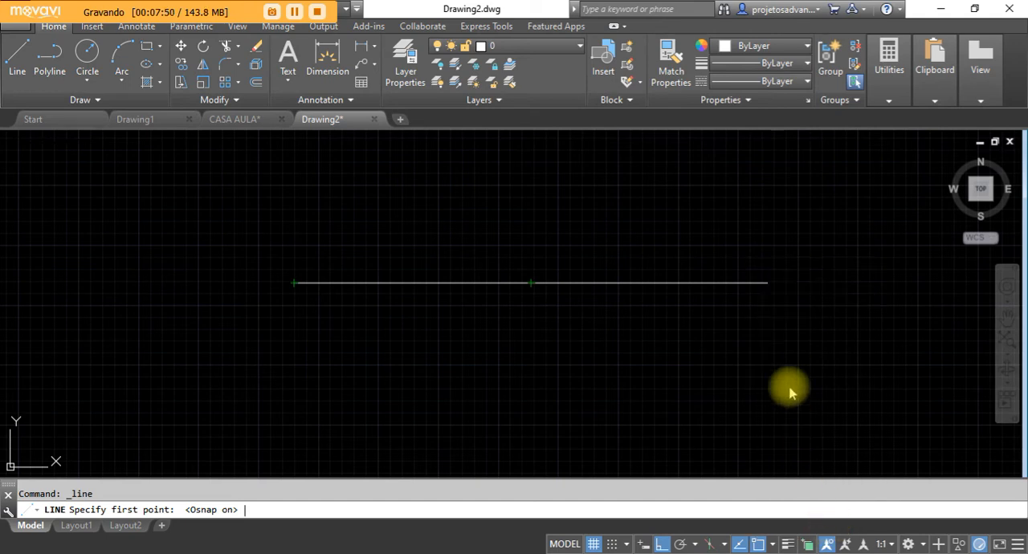
pyautogui.moveTo(503, 156); pyautogui.dragTo(749, 134)
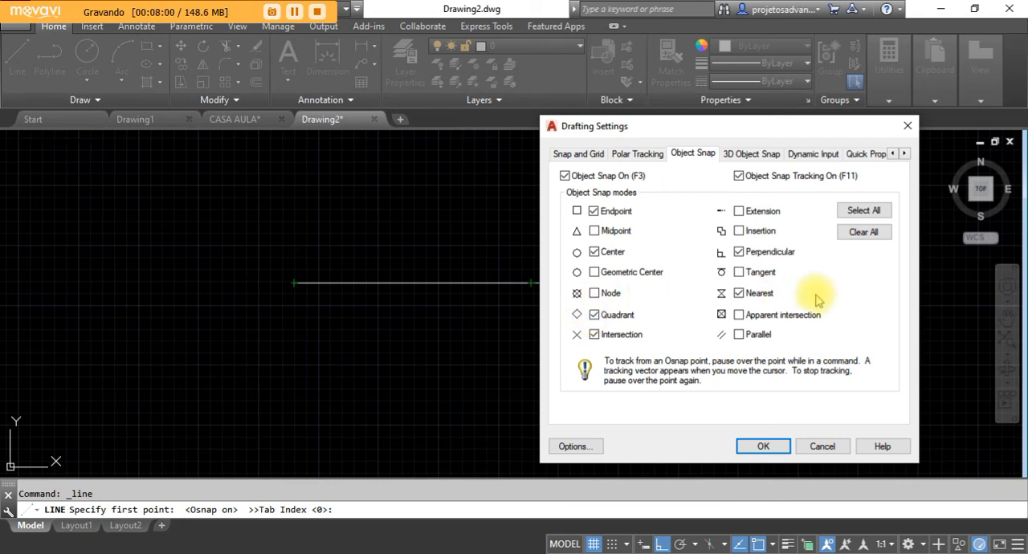
pyautogui.click(858, 213)
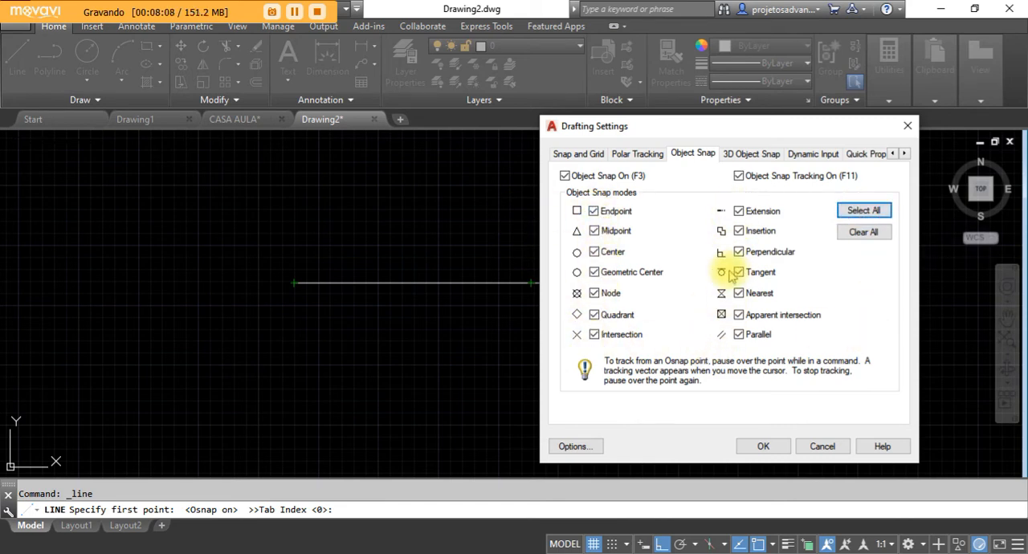
pyautogui.click(764, 448)
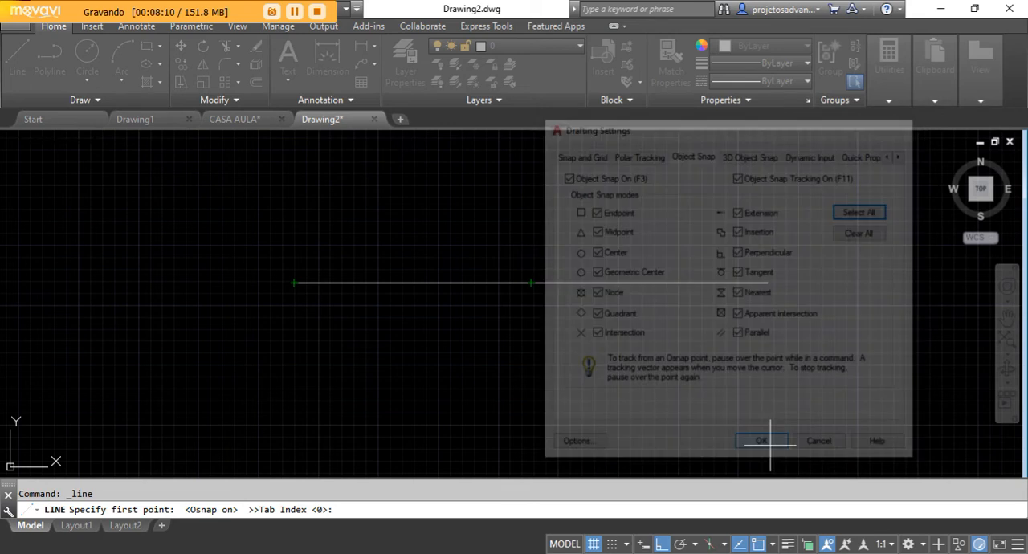
# Clear all object snap modes and enable only Endpoint, Midpoint, Center and Perpendicular in the drafting settings.
pyautogui.click(17, 65)
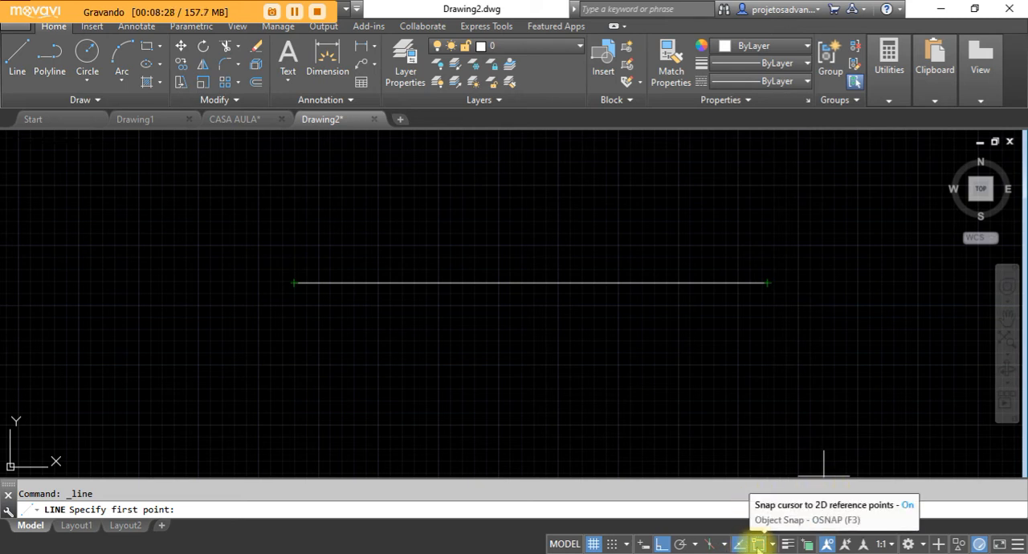
pyautogui.rightClick(759, 548)
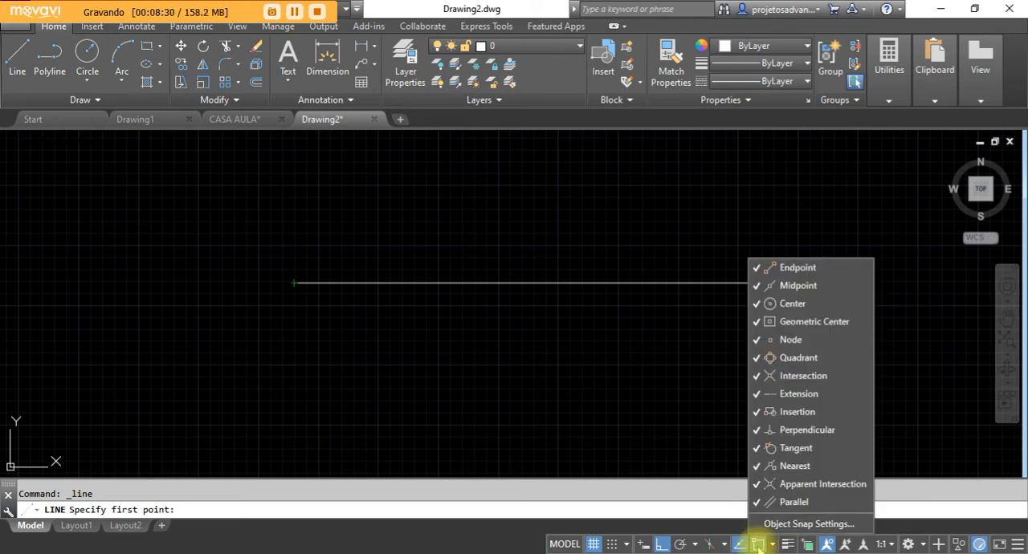
pyautogui.click(781, 524)
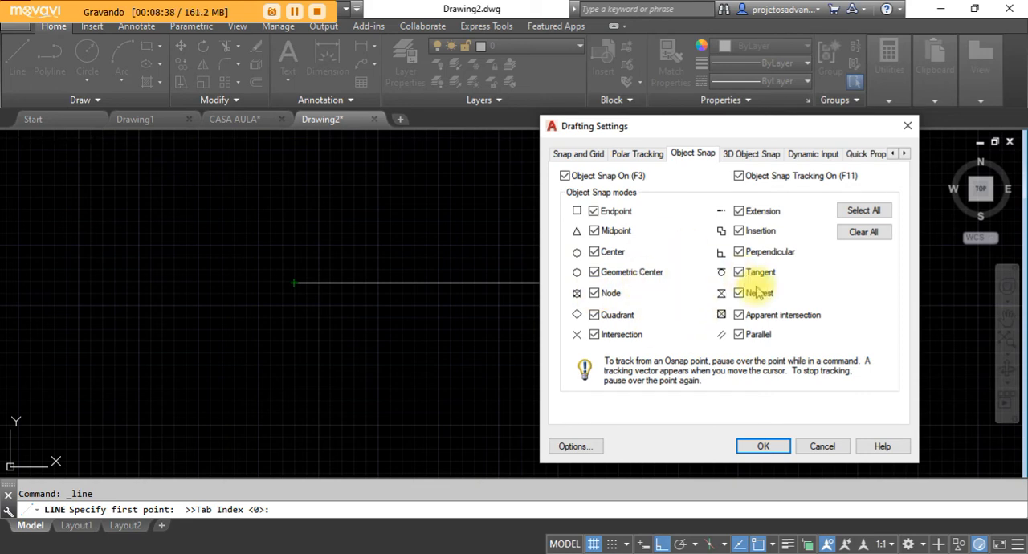
pyautogui.click(866, 240)
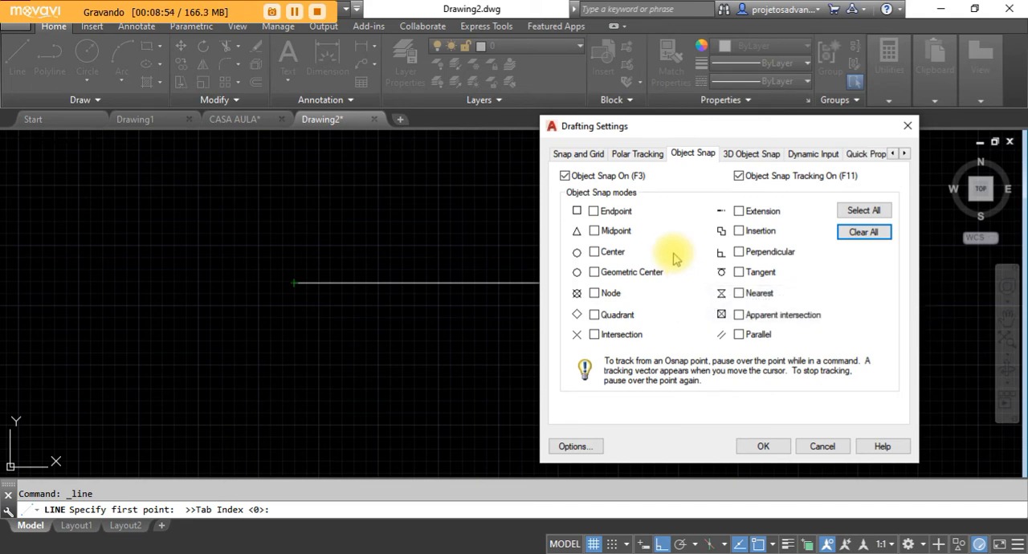
pyautogui.click(594, 210)
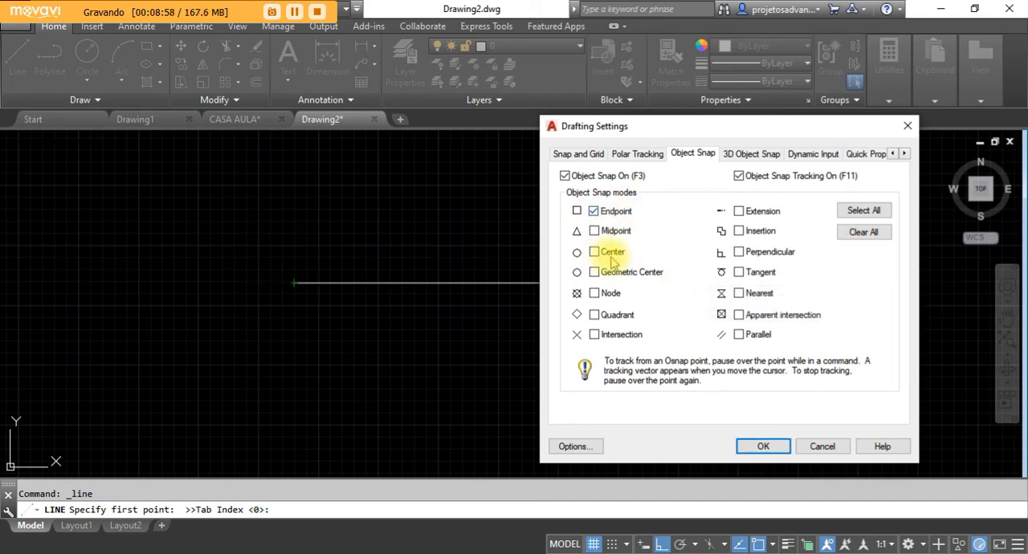
pyautogui.click(595, 231)
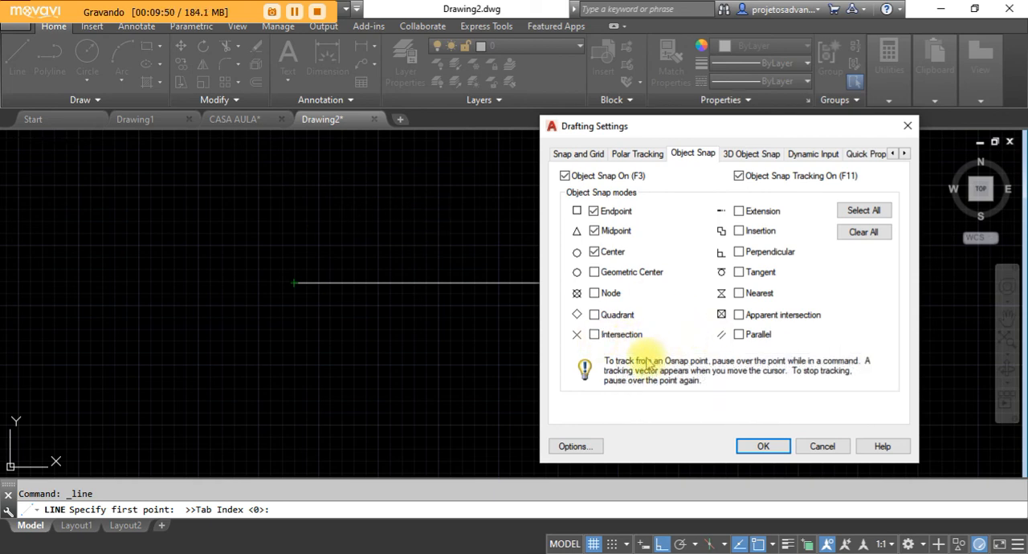
pyautogui.click(739, 252)
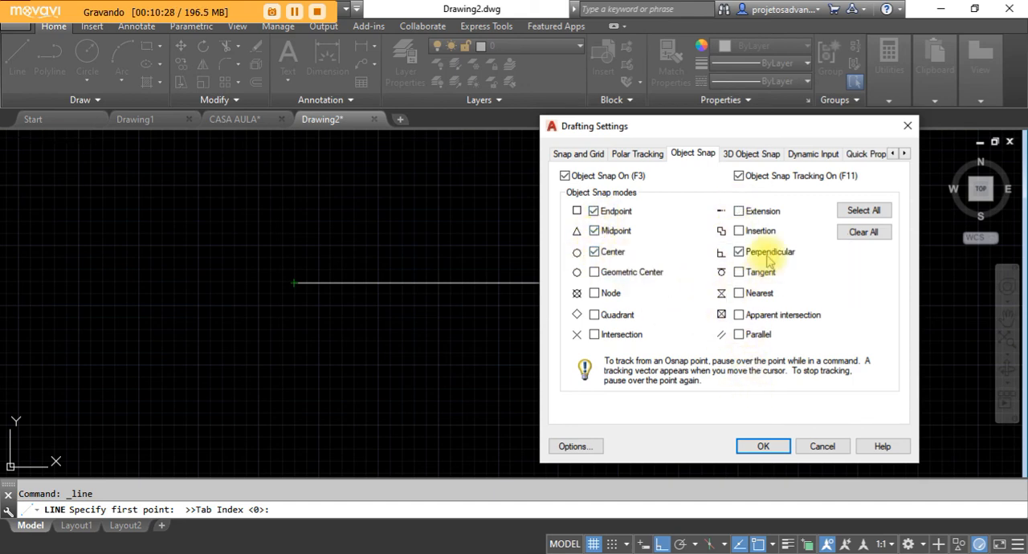
pyautogui.click(755, 447)
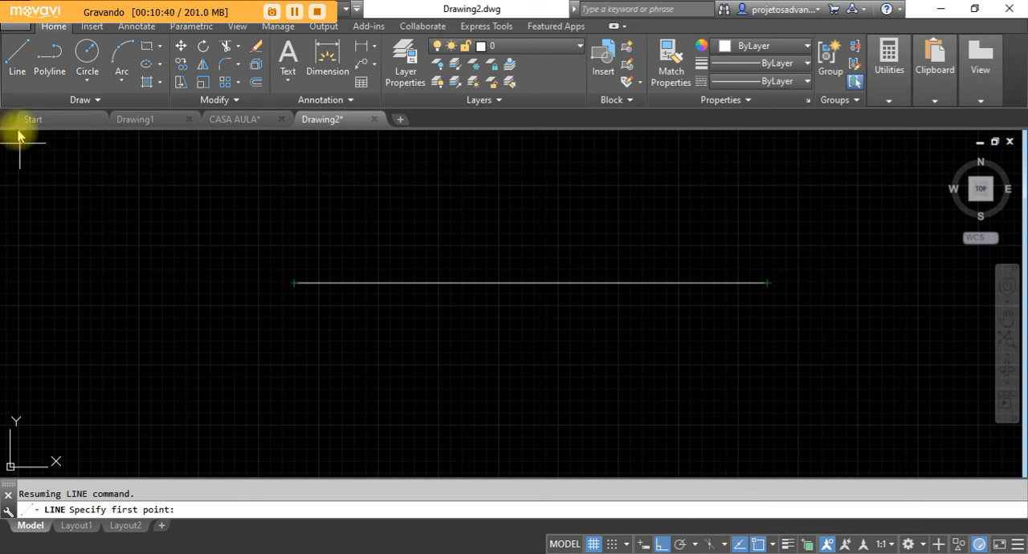
# Test the endpoint snap on the horizontal line with the Line command, cancel it, and close Drawing2 without saving.
pyautogui.click(18, 58)
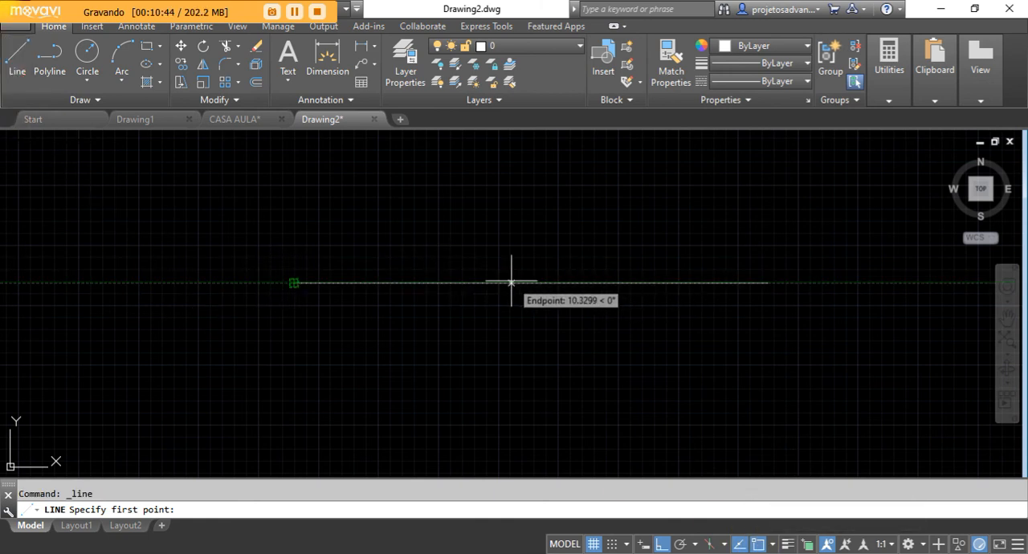
pyautogui.press('Escape')
pyautogui.click(374, 119)
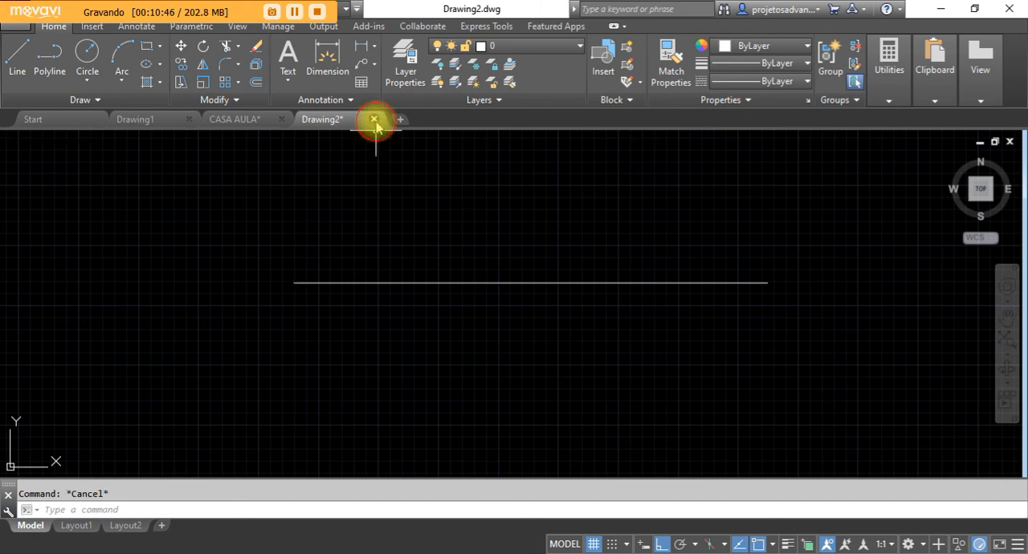
pyautogui.click(518, 316)
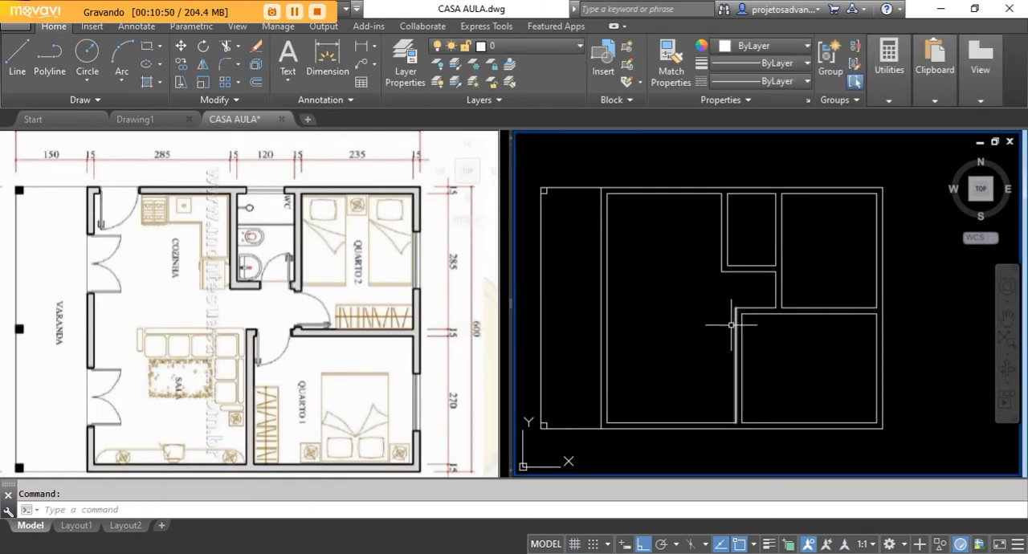
# Draw a short line across the wall between the hallway and Quarto 2, starting at the hallway-side wall line's midpoint.
pyautogui.scroll(2, 798, 281)
pyautogui.moveTo(797, 290); pyautogui.dragTo(739, 299, button='middle')
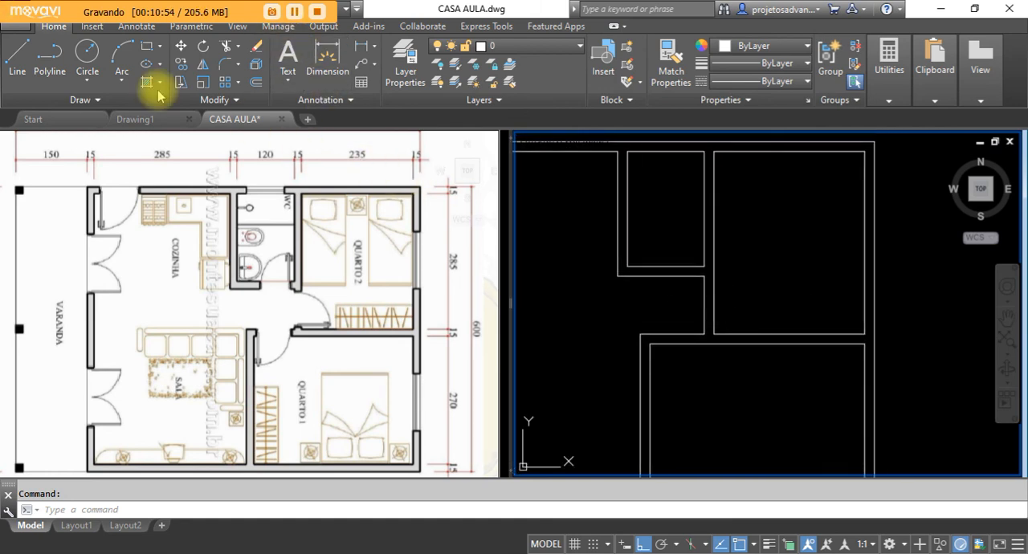
pyautogui.click(19, 57)
pyautogui.scroll(4, 696, 301)
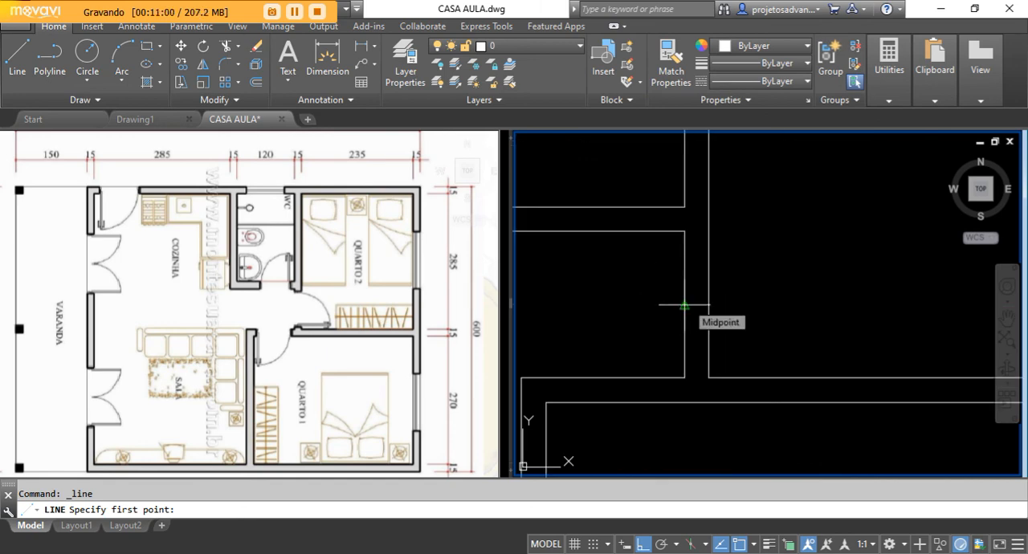
pyautogui.click(684, 305)
pyautogui.rightClick(708, 306)
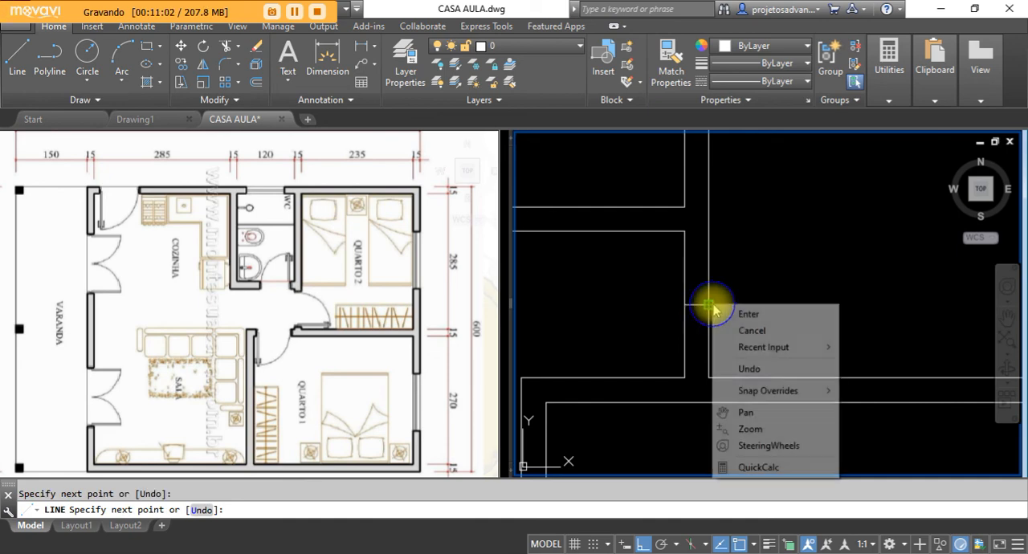
pyautogui.click(752, 315)
# Offset the short line across the Quarto 2 wall by 35 to both sides to mark the door opening.
pyautogui.scroll(2, 704, 302)
pyautogui.scroll(-3, 704, 302)
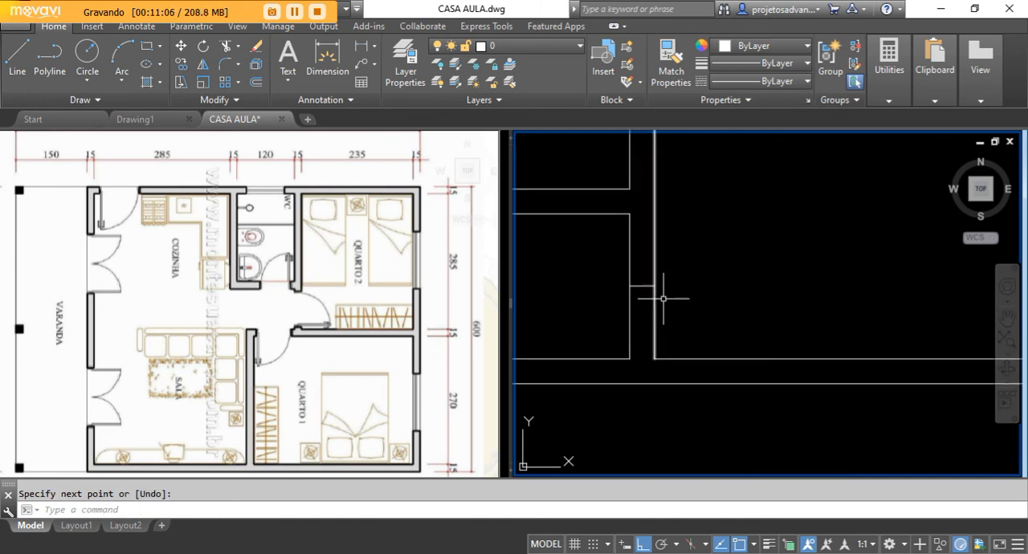
pyautogui.moveTo(655, 347); pyautogui.dragTo(705, 356, button='middle')
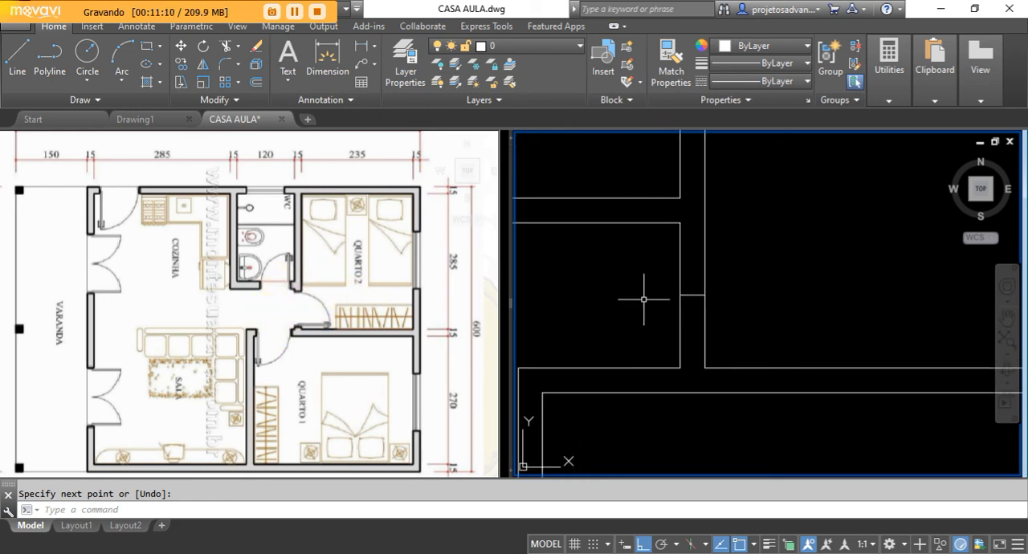
pyautogui.click(257, 84)
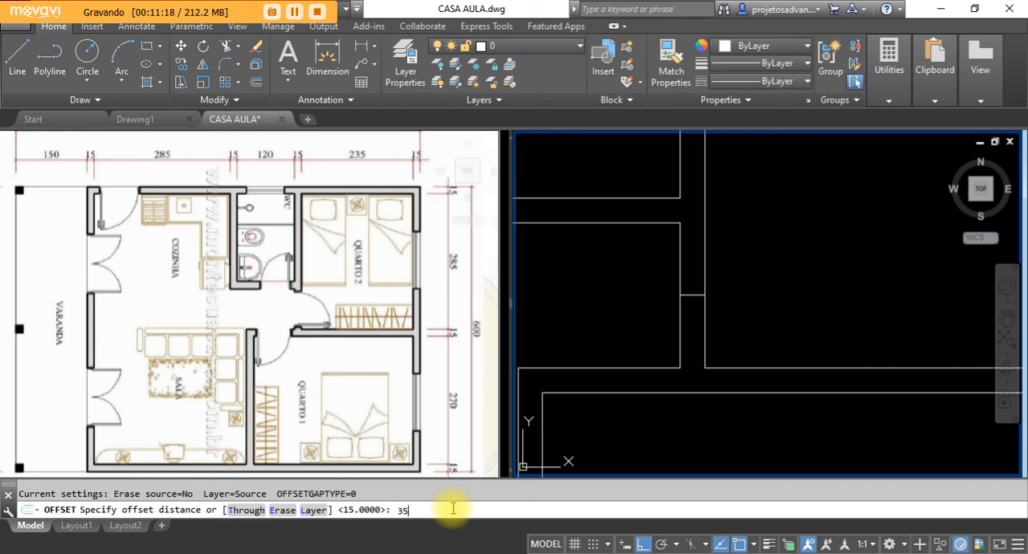
pyautogui.write('35')
pyautogui.press('Return')
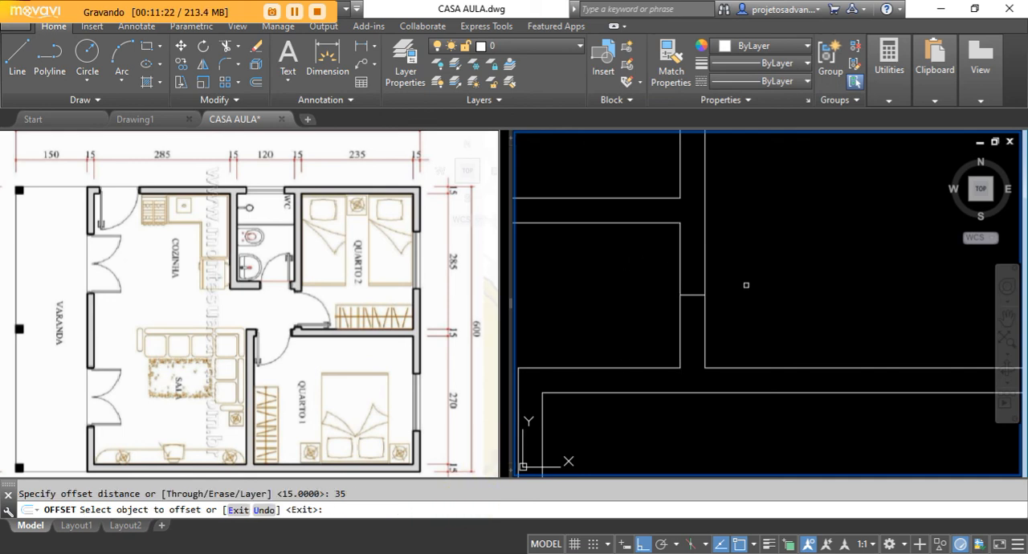
pyautogui.click(689, 294)
pyautogui.click(694, 296)
pyautogui.click(692, 329)
pyautogui.press('Escape')
# Erase the middle construction line between the two door opening edges in the Quarto 2 wall.
pyautogui.scroll(2, 754, 297)
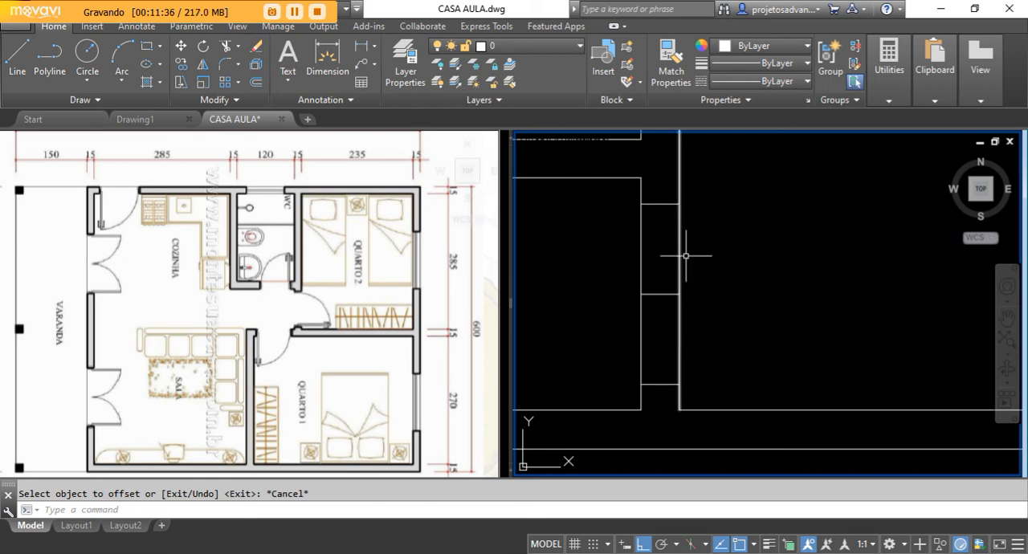
pyautogui.click(670, 281)
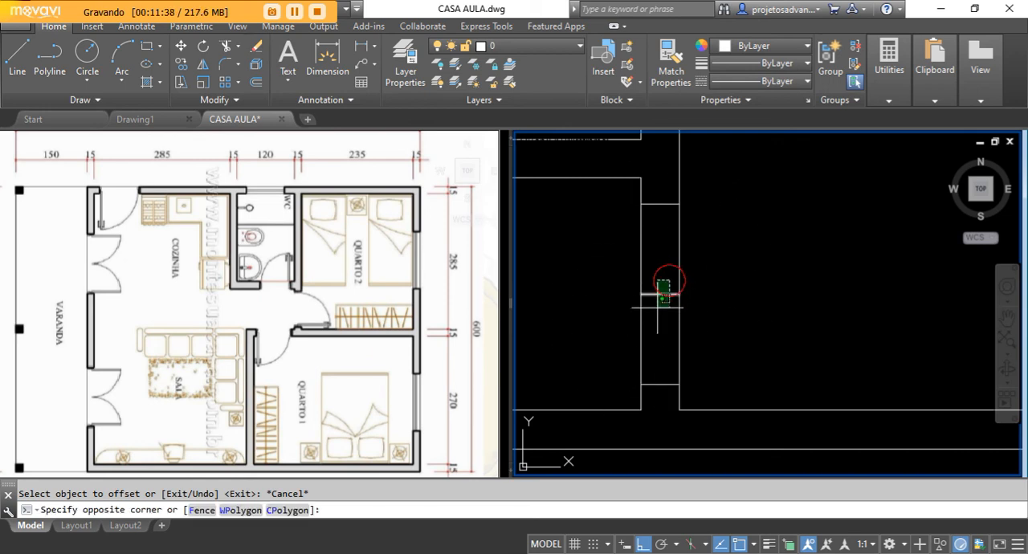
pyautogui.click(653, 327)
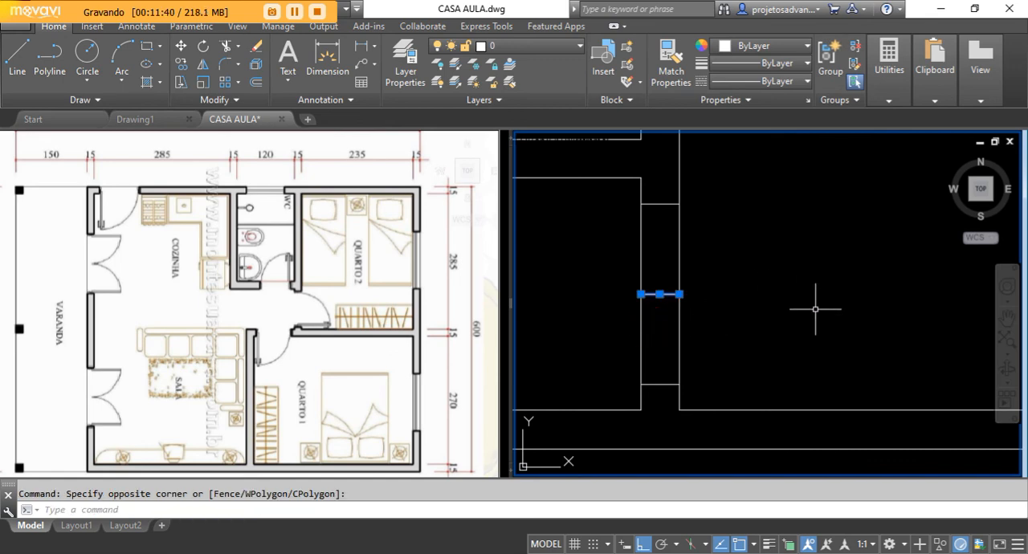
pyautogui.click(257, 45)
# Trim both wall lines between the two opening edges to cut the Quarto 2 door opening.
pyautogui.click(228, 46)
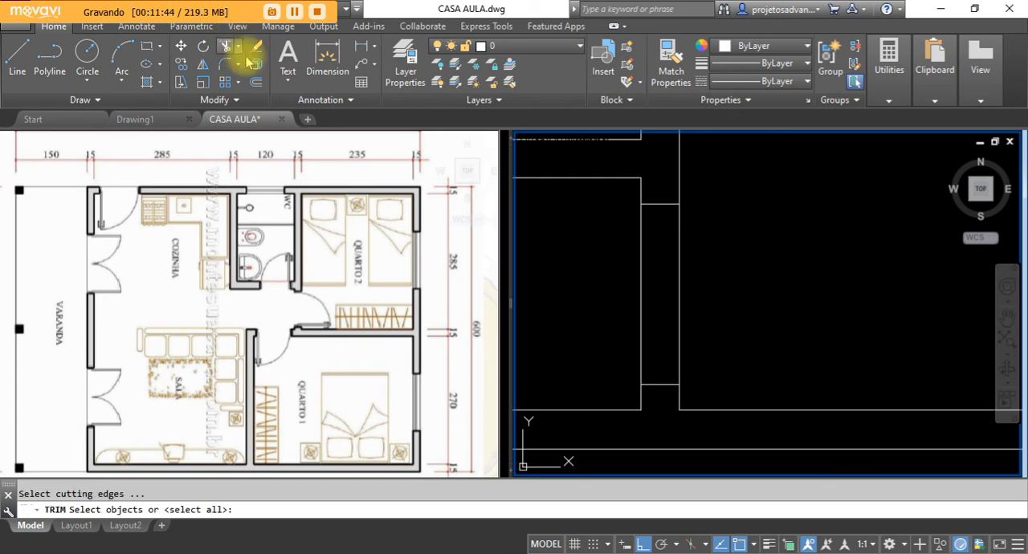
pyautogui.rightClick(774, 246)
pyautogui.scroll(-3, 802, 260)
pyautogui.click(776, 265)
pyautogui.click(750, 275)
pyautogui.click(748, 269)
pyautogui.click(717, 276)
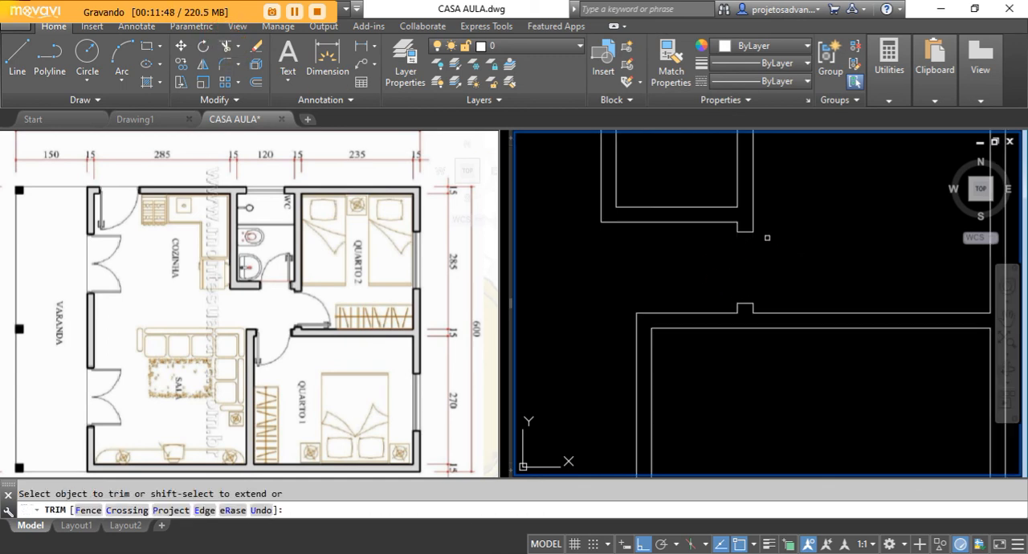
pyautogui.rightClick(647, 246)
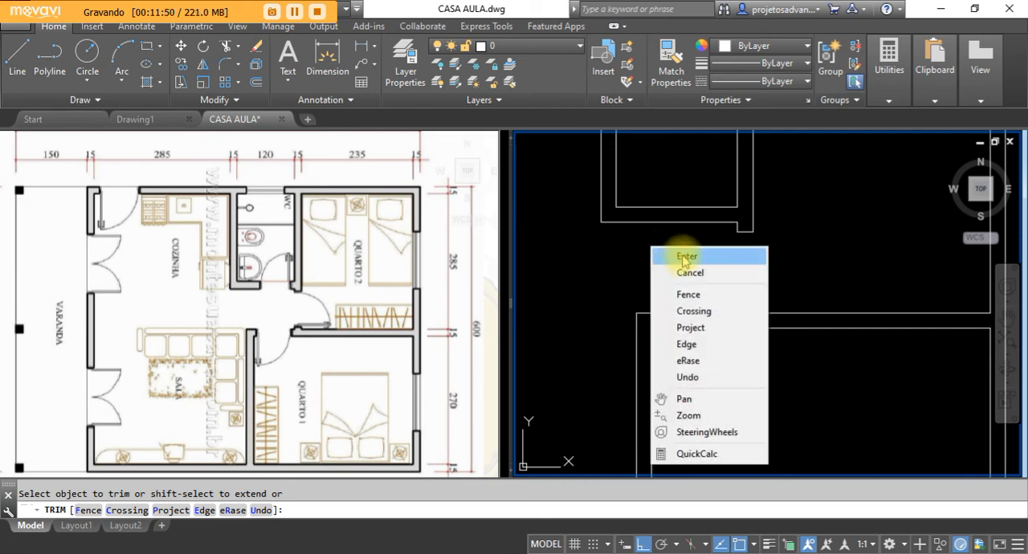
pyautogui.click(681, 258)
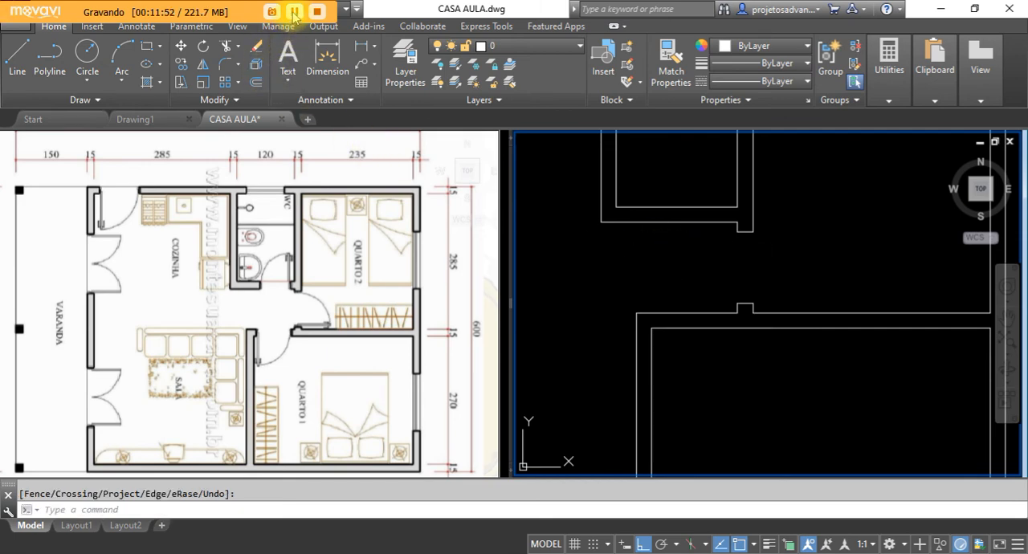